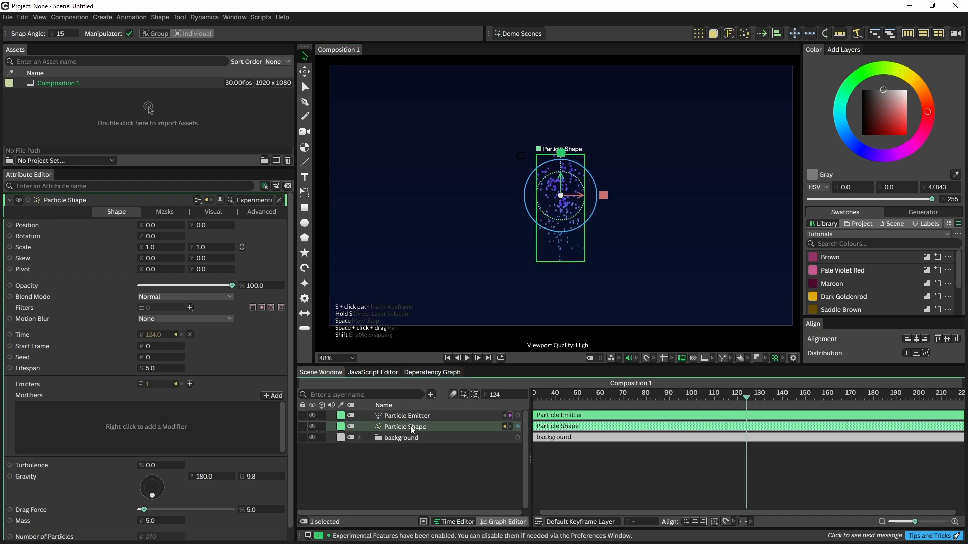
- Set the Particle Emitter's direction type to Outward and play the animation
{"action": "left_click", "coordinate": [395, 415]}
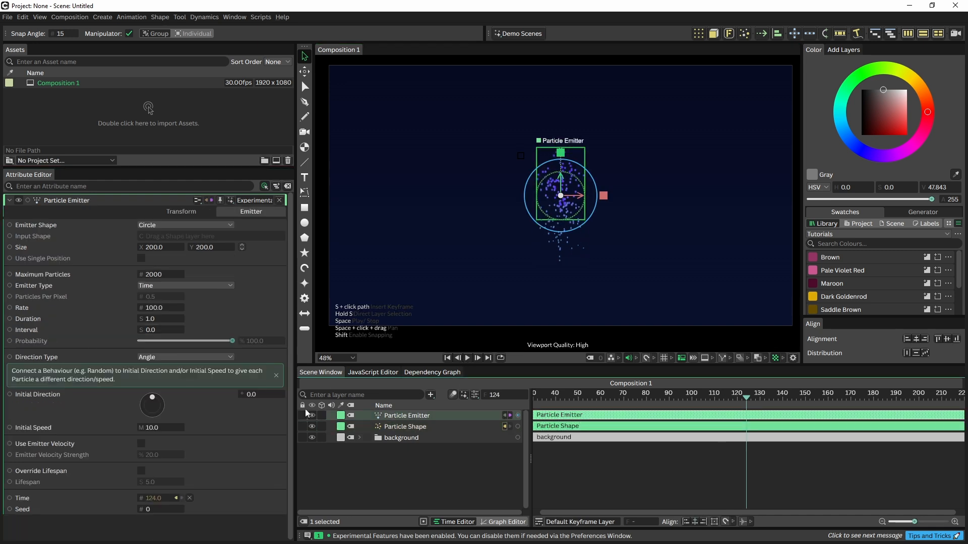
{"action": "left_click", "coordinate": [169, 357]}
{"action": "left_click", "coordinate": [162, 385]}
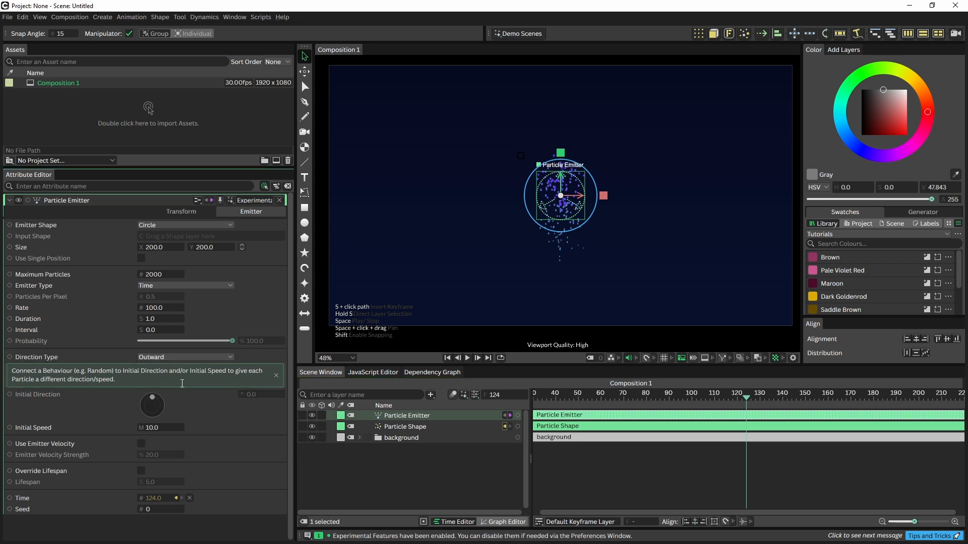
{"action": "left_click", "coordinate": [468, 358]}
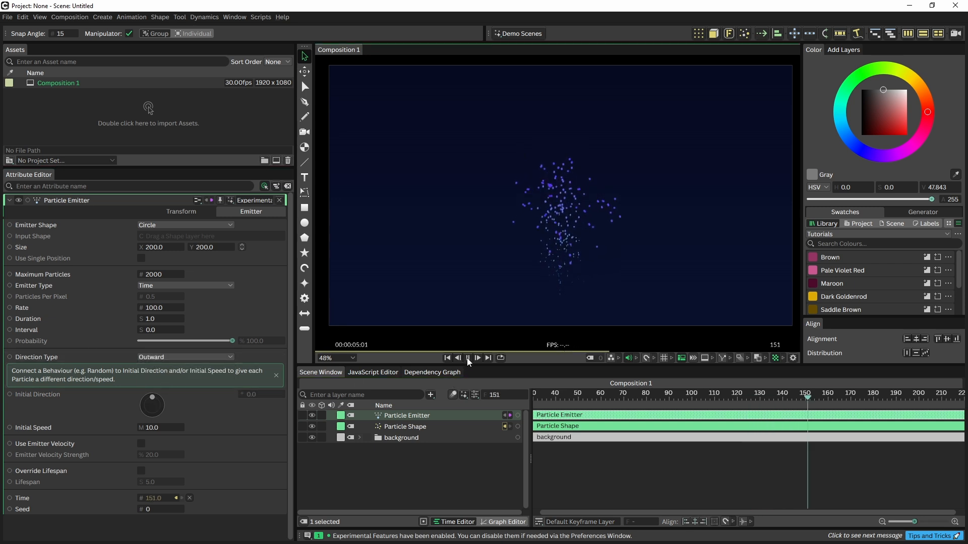
- Set the Particle Shape's gravity strength to 1 and its drag force to 10%
{"action": "left_click", "coordinate": [405, 427]}
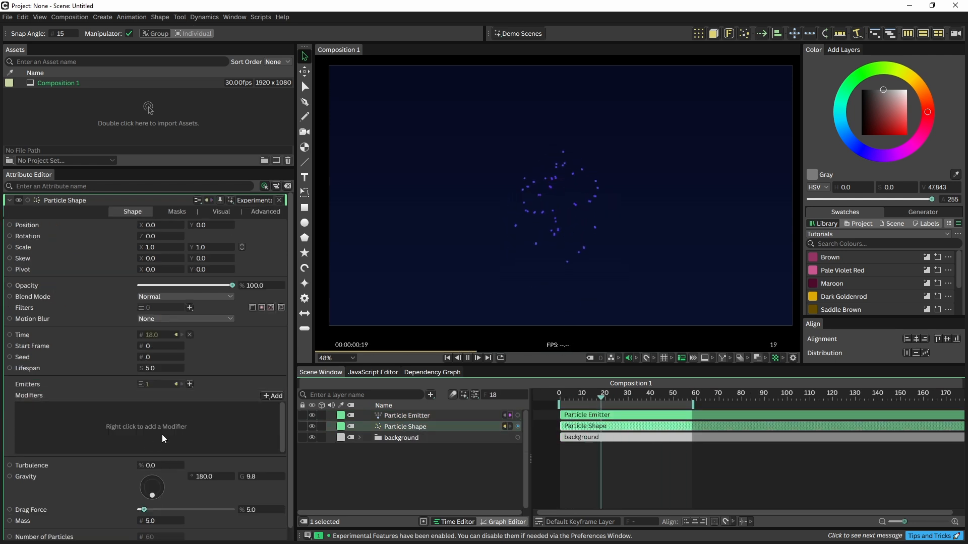
{"action": "scroll", "coordinate": [285, 393], "scroll_direction": "down", "scroll_amount": 1}
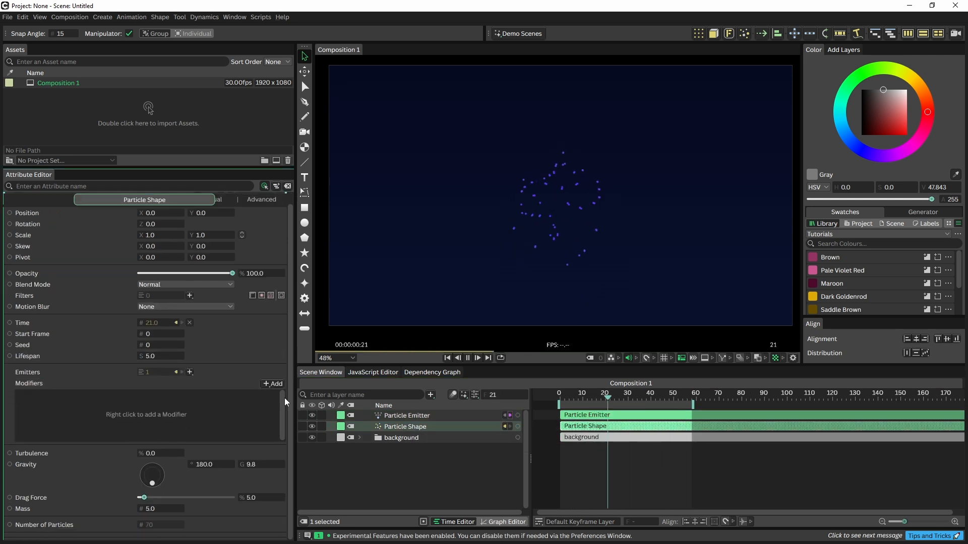
{"action": "left_click", "coordinate": [261, 466]}
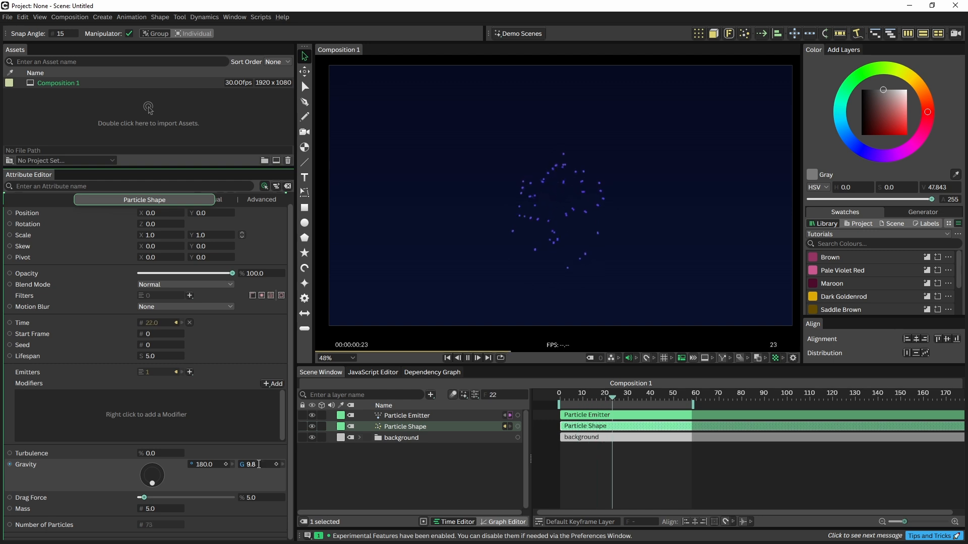
{"action": "type", "text": "1"}
{"action": "key", "text": "Return"}
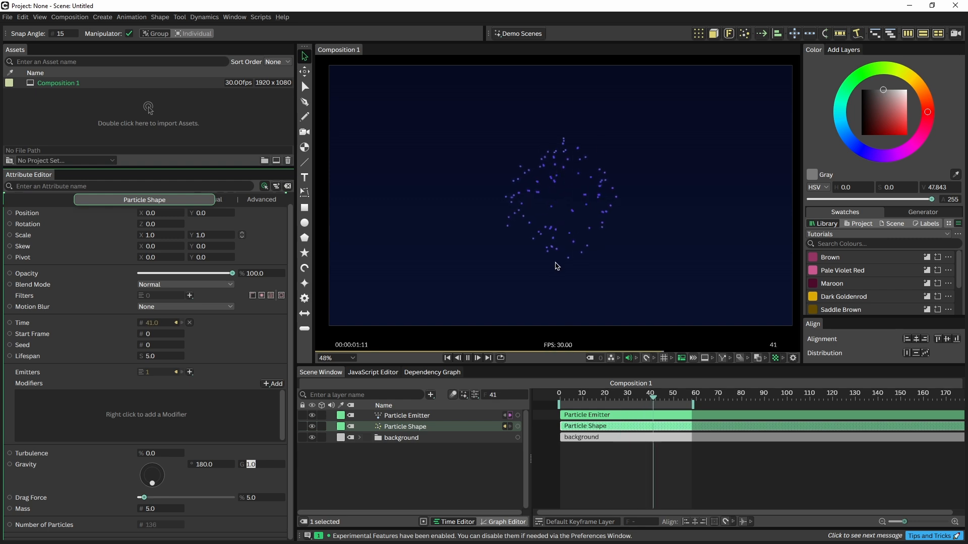
{"action": "left_click", "coordinate": [258, 498]}
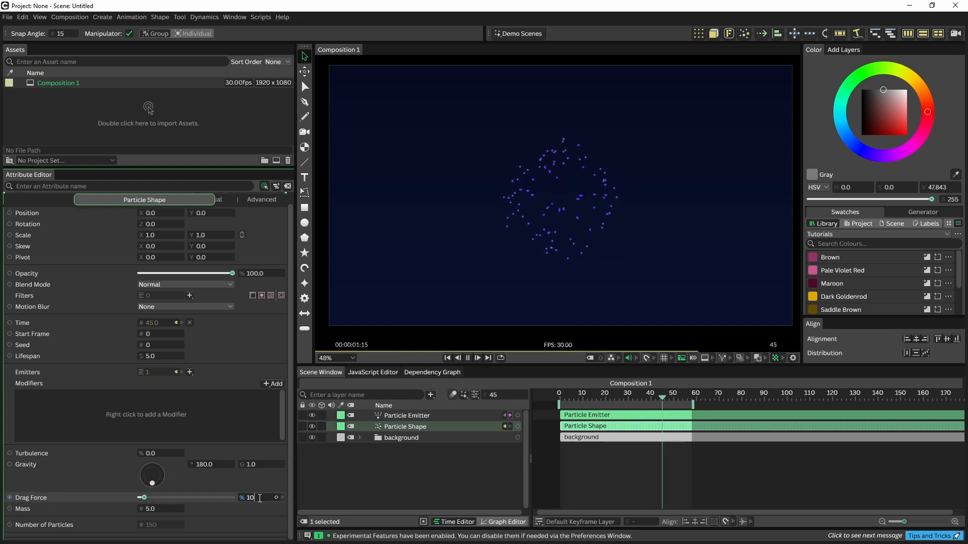
{"action": "type", "text": "10"}
{"action": "key", "text": "Return"}
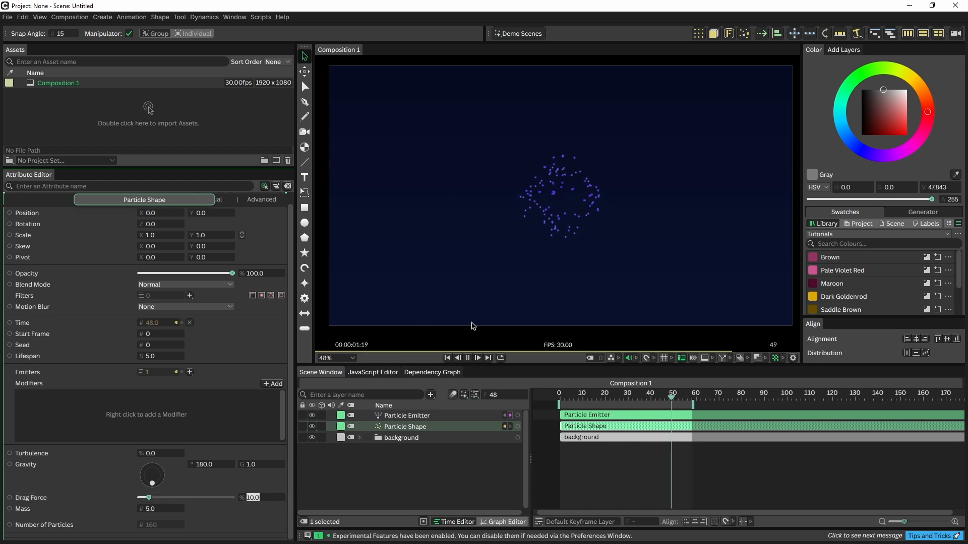
- Set the Particle Emitter's initial speed to 30 and stop the playback
{"action": "left_click", "coordinate": [405, 419]}
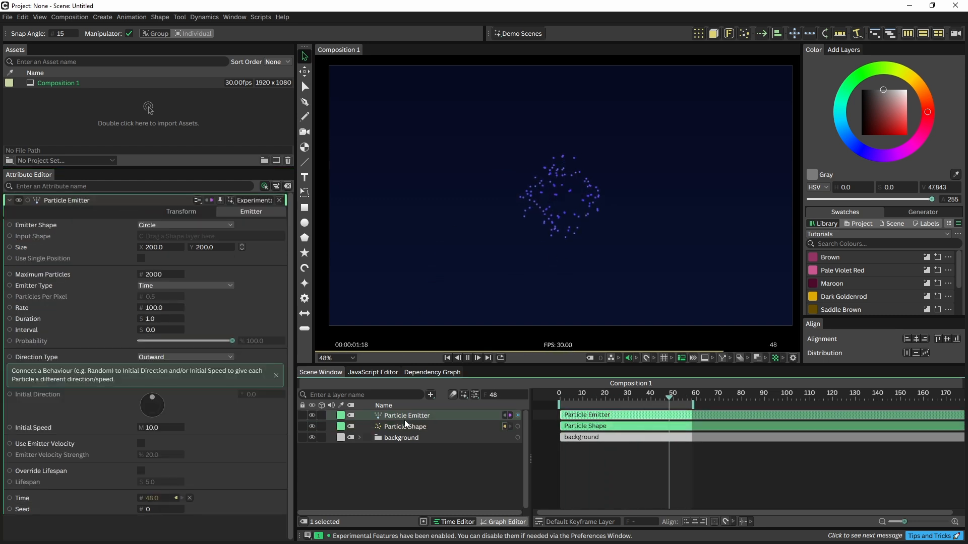
{"action": "left_click", "coordinate": [152, 428]}
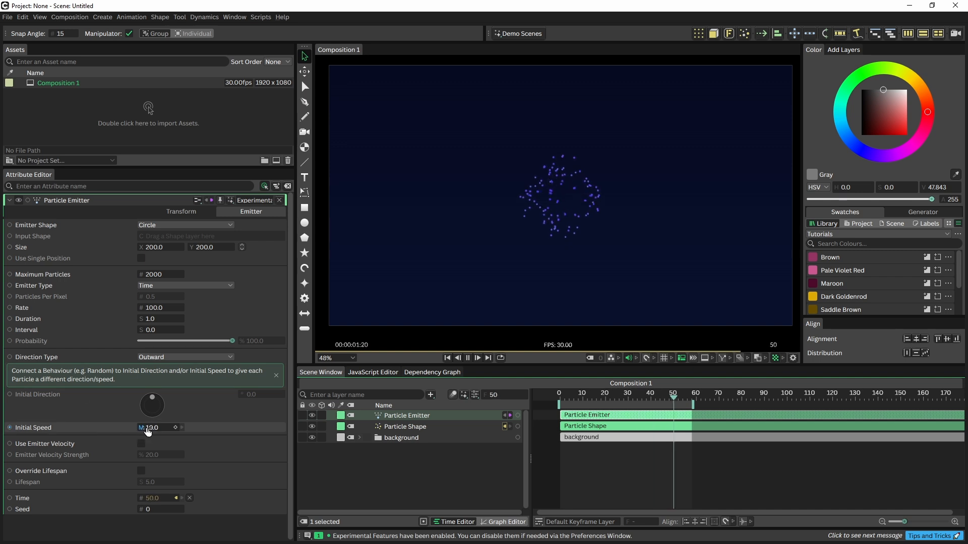
{"action": "type", "text": "30"}
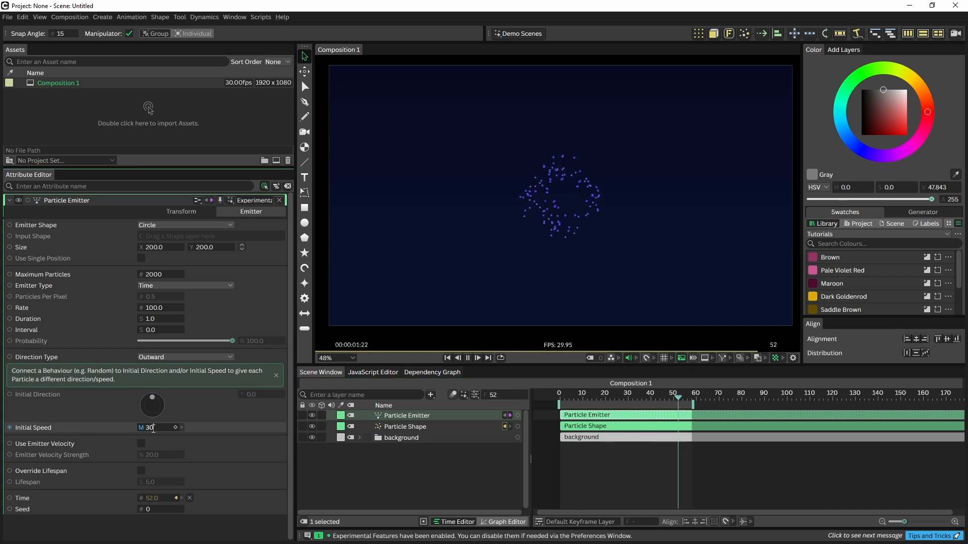
{"action": "key", "text": "Return"}
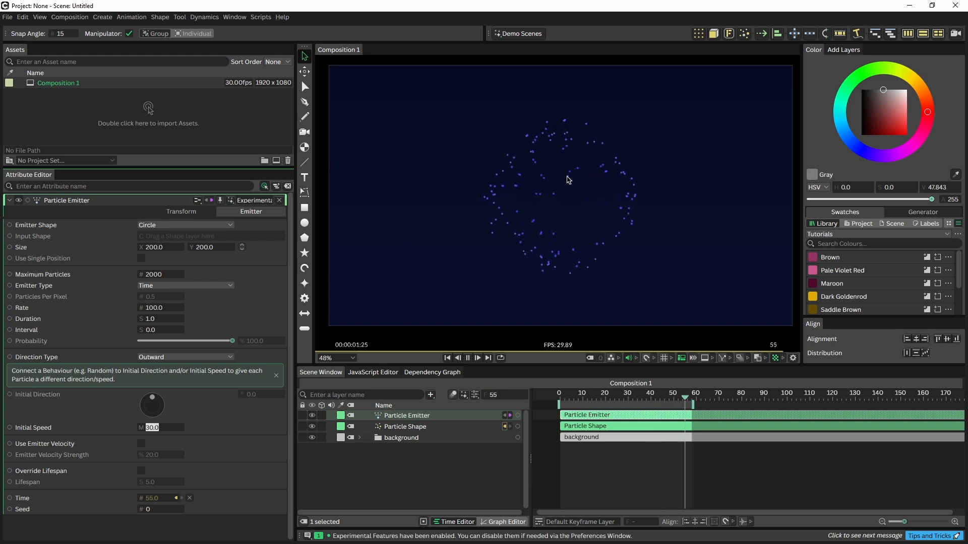
{"action": "left_click", "coordinate": [467, 357]}
- Keyframe the Particle Emitter's rate at 0 on frame 12
{"action": "left_click_drag", "start_coordinate": [559, 396], "coordinate": [587, 401]}
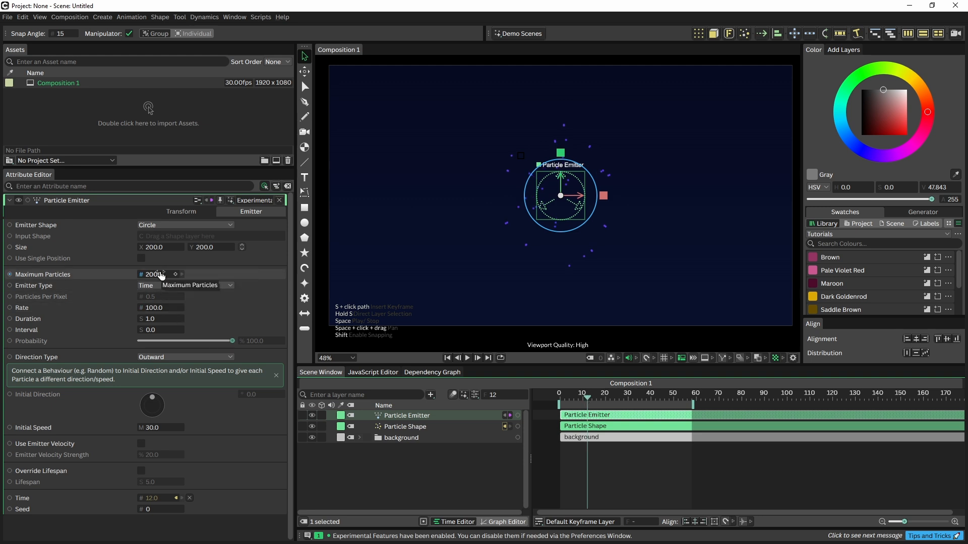
{"action": "left_click", "coordinate": [167, 308]}
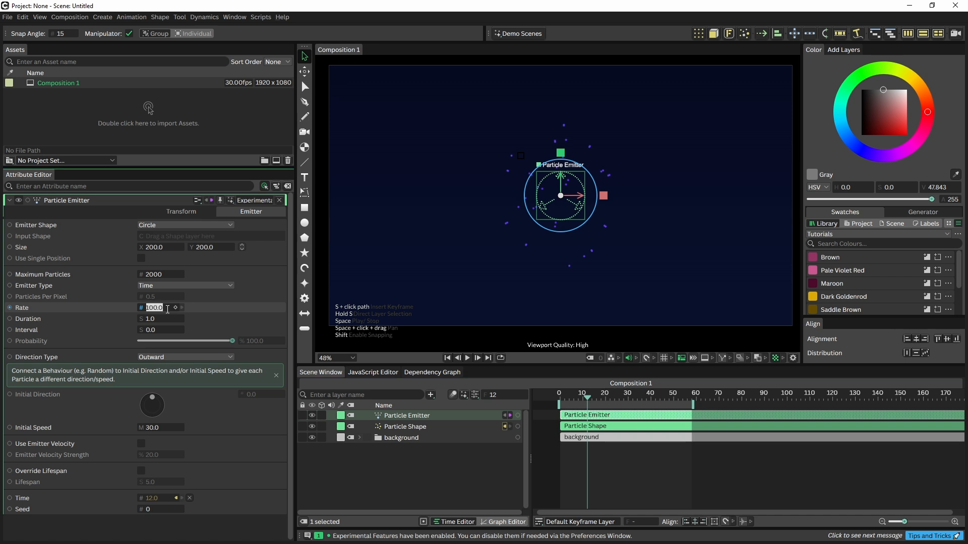
{"action": "left_click", "coordinate": [175, 308]}
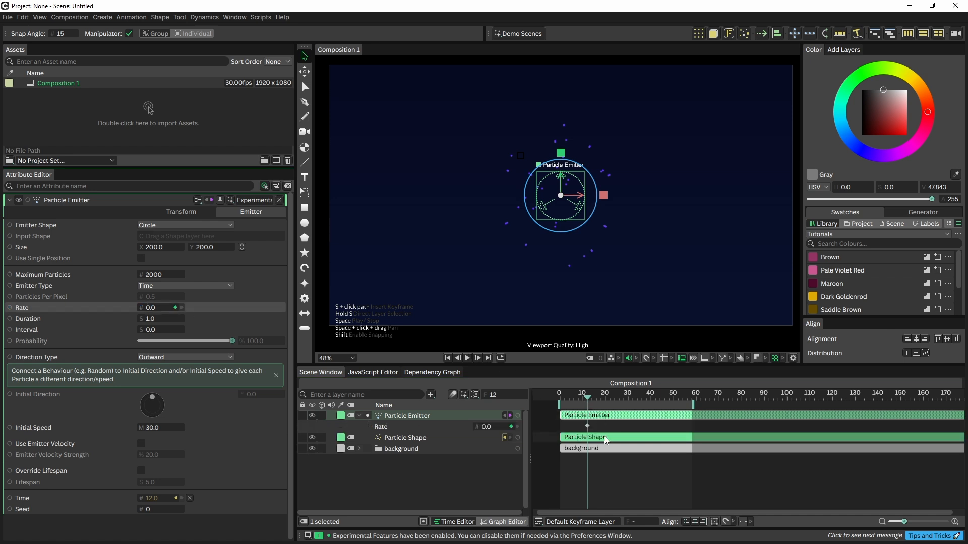
- Keyframe the Particle Emitter's rate at 5000 on frame 13
{"action": "scroll", "coordinate": [605, 440], "scroll_direction": "up", "scroll_amount": 5}
{"action": "left_click_drag", "start_coordinate": [561, 400], "coordinate": [568, 398]}
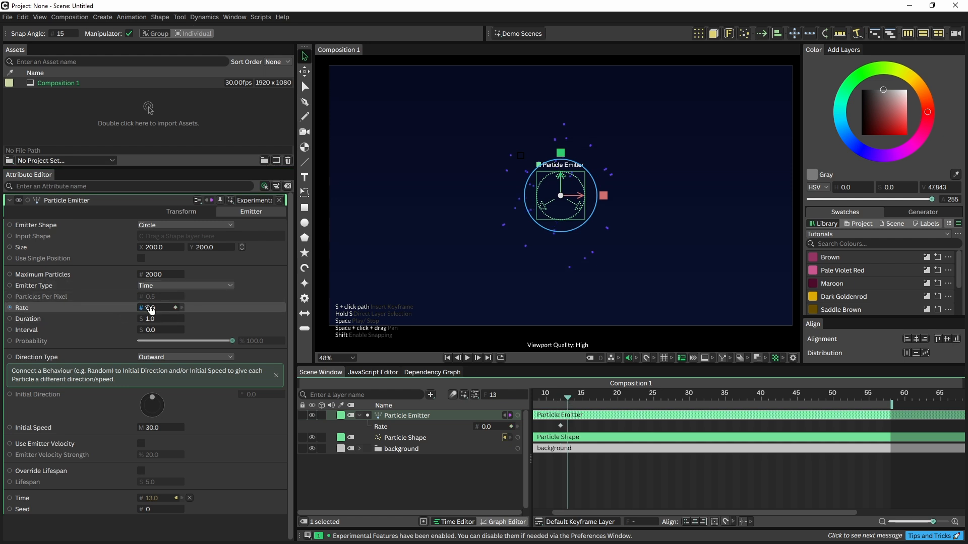
{"action": "left_click", "coordinate": [151, 308]}
{"action": "type", "text": "5000"}
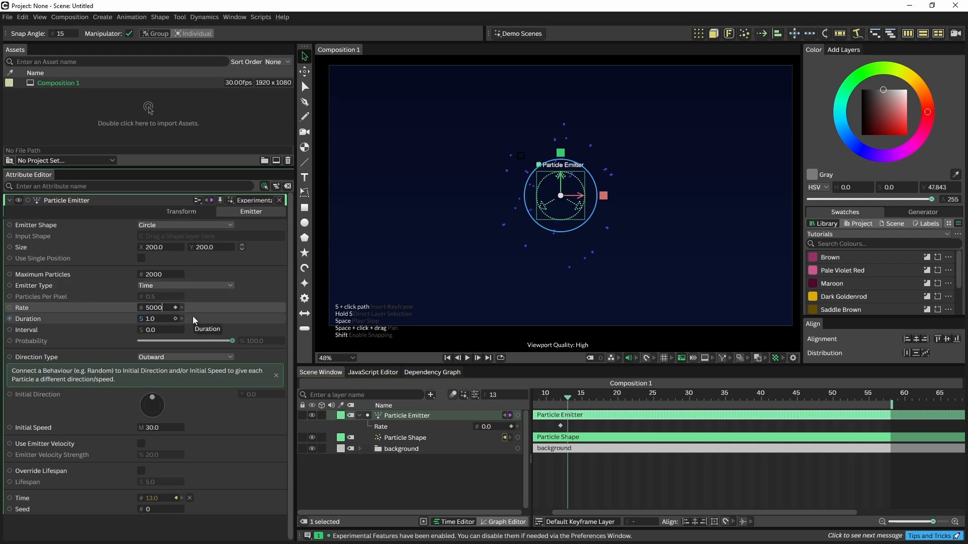
{"action": "key", "text": "Return"}
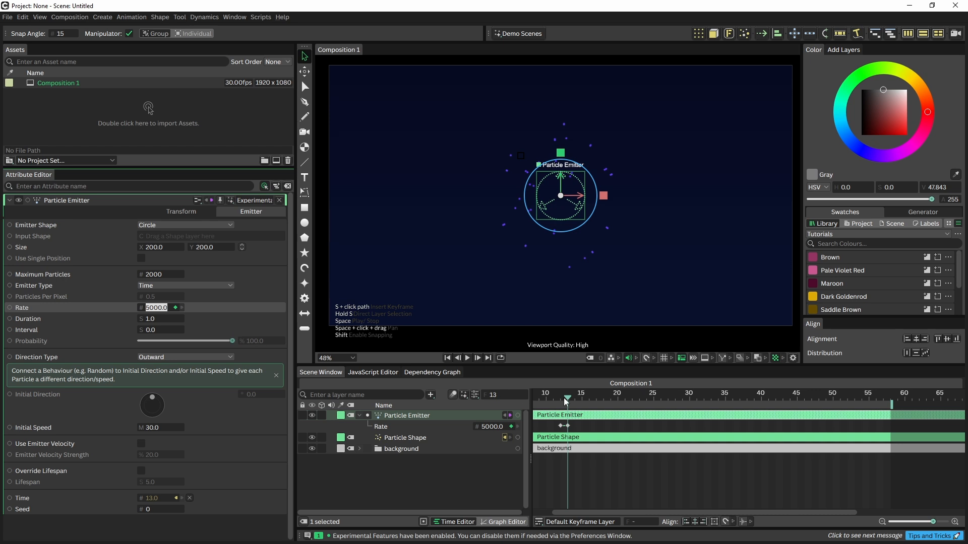
- Keyframe the Particle Emitter's rate back to 0 on frame 15 and play the burst from the beginning
{"action": "left_click_drag", "start_coordinate": [568, 402], "coordinate": [582, 403]}
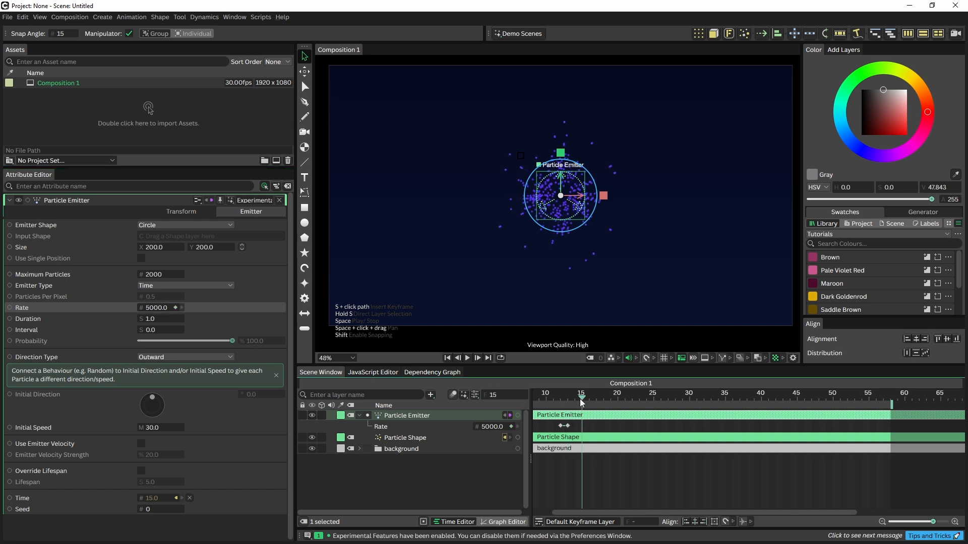
{"action": "left_click", "coordinate": [160, 308]}
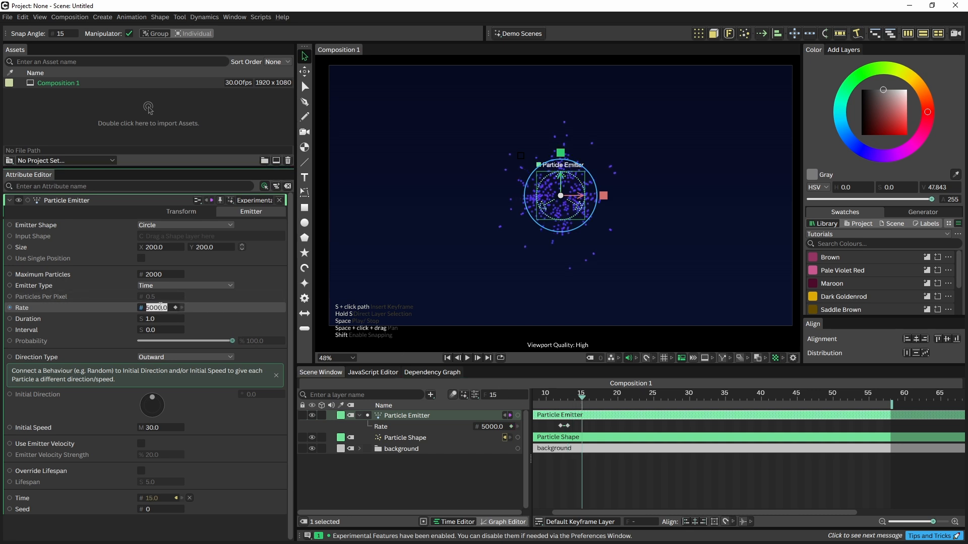
{"action": "left_click_drag", "start_coordinate": [565, 395], "coordinate": [483, 398]}
{"action": "key", "text": "space"}
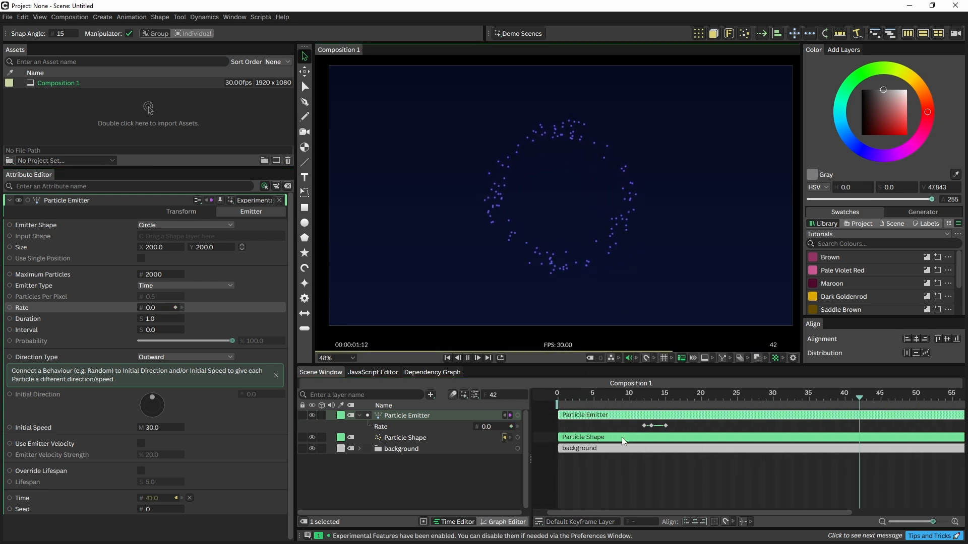
- Set the Particle Shape's lifespan to 2 seconds and preview the animation from frame 0
{"action": "left_click", "coordinate": [389, 437]}
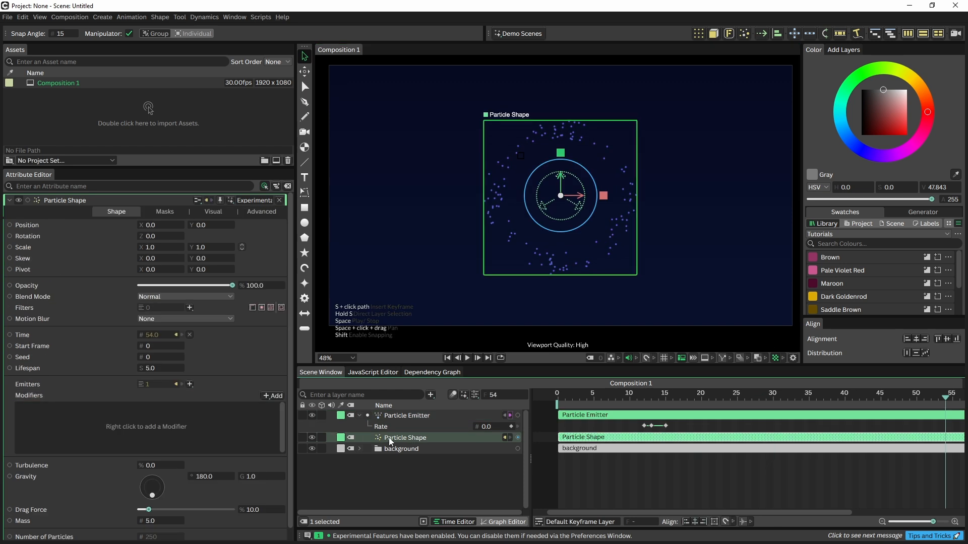
{"action": "left_click", "coordinate": [165, 368]}
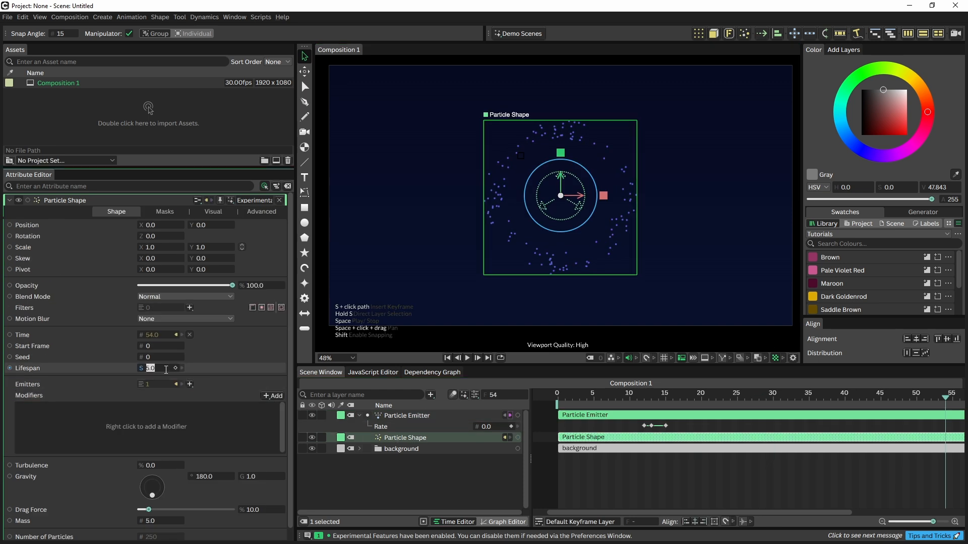
{"action": "left_click", "coordinate": [550, 395]}
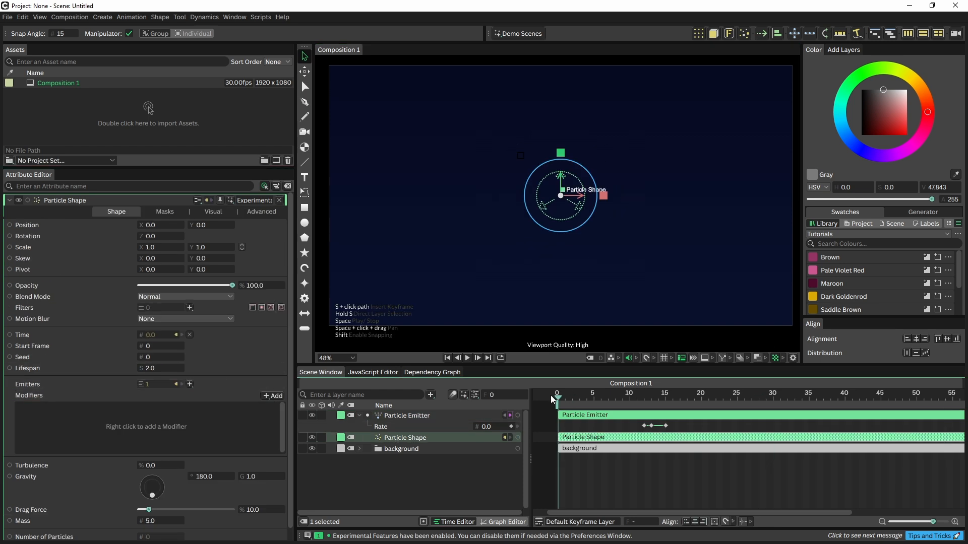
{"action": "key", "text": "space"}
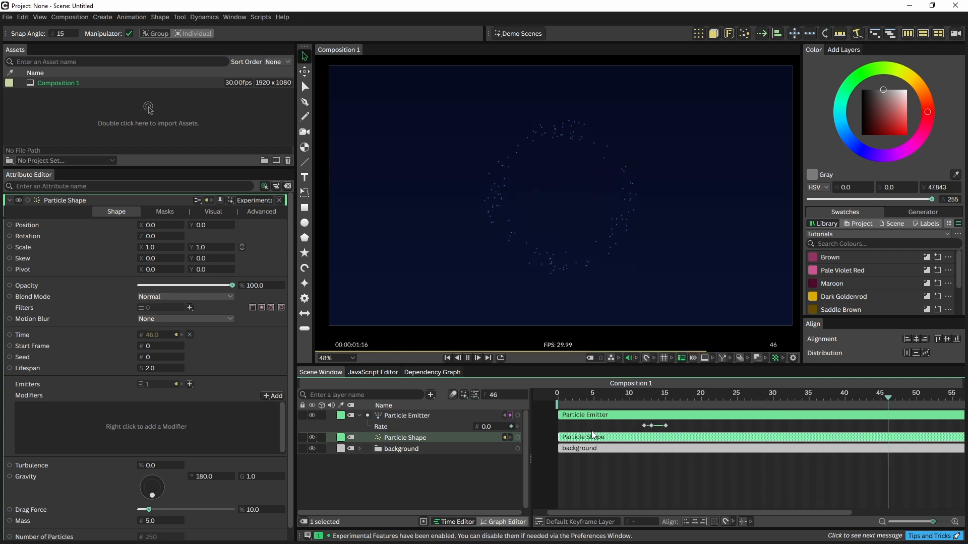
{"action": "key", "text": "space"}
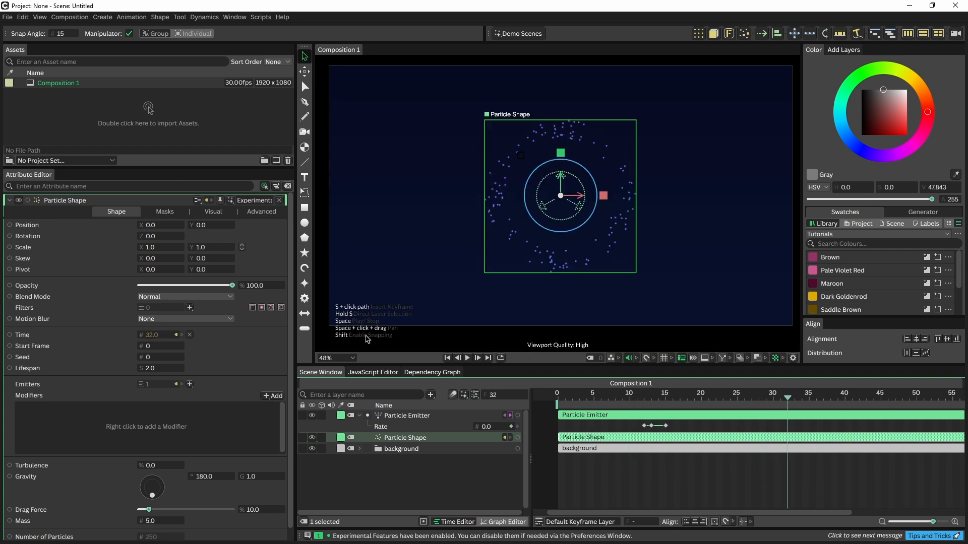
- Move the green end stop of the Particle Shape's Color Over Lifespan gradient to about 0.25
{"action": "left_click", "coordinate": [217, 212]}
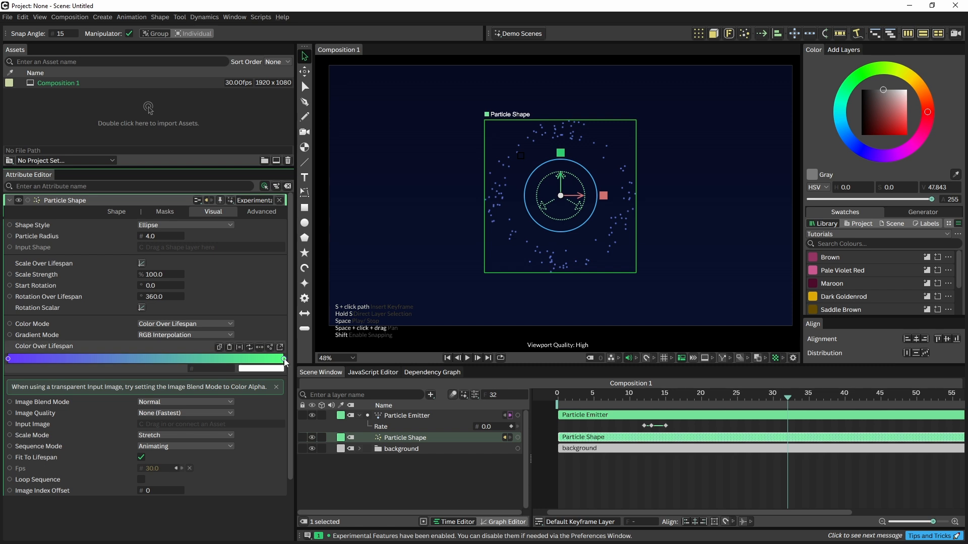
{"action": "left_click", "coordinate": [241, 359]}
{"action": "left_click_drag", "start_coordinate": [240, 361], "coordinate": [106, 362]}
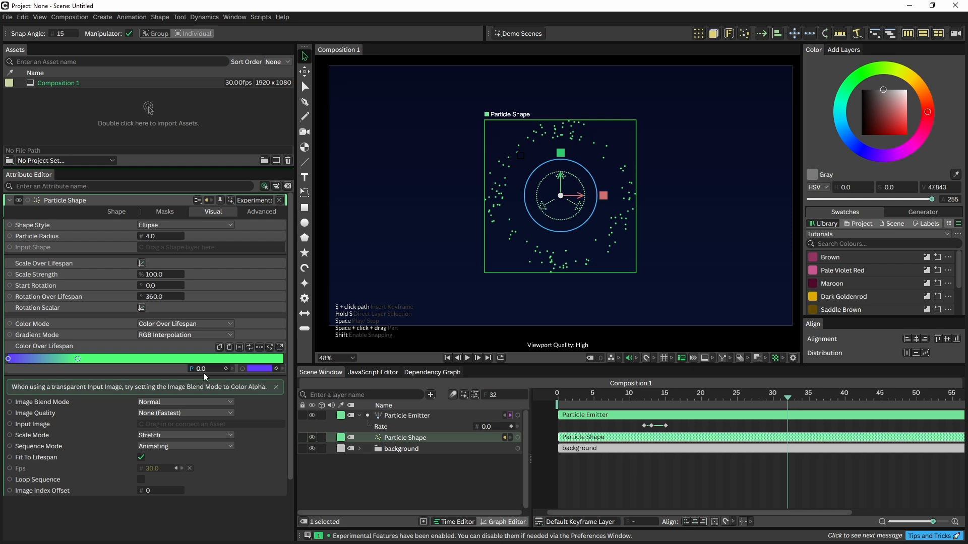
- Recolour the first stop of the Color Over Lifespan gradient to a pale pink
{"action": "left_click", "coordinate": [260, 370]}
{"action": "left_click_drag", "start_coordinate": [270, 247], "coordinate": [285, 241]}
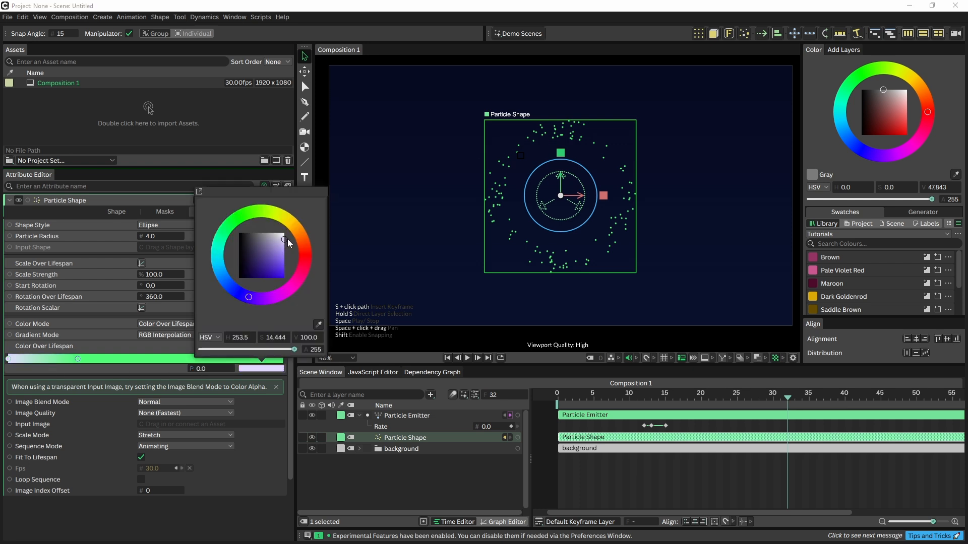
{"action": "left_click", "coordinate": [248, 298]}
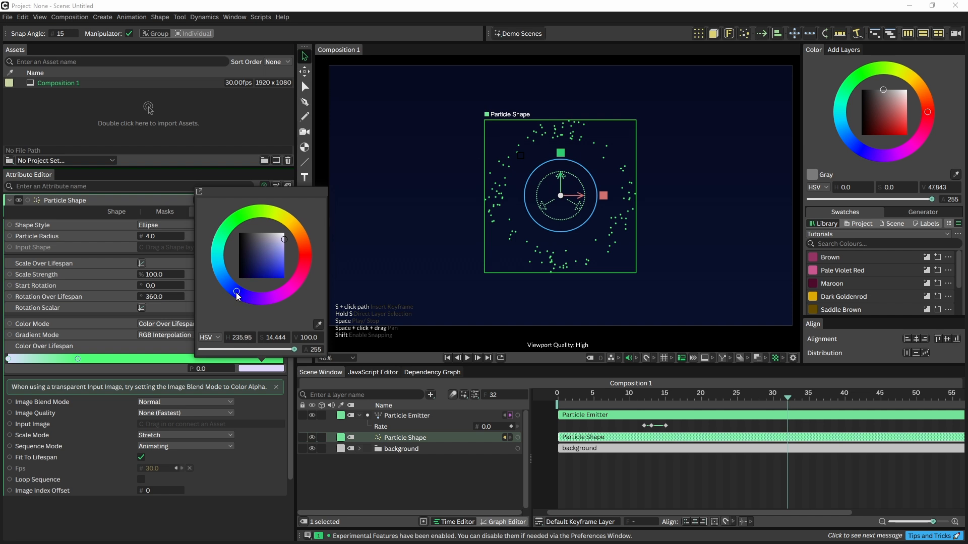
{"action": "left_click_drag", "start_coordinate": [238, 296], "coordinate": [228, 293]}
{"action": "mouse_move", "coordinate": [286, 289]}
{"action": "left_mouse_down"}
{"action": "mouse_move", "coordinate": [298, 242]}
{"action": "mouse_move", "coordinate": [313, 256]}
{"action": "mouse_move", "coordinate": [311, 244]}
{"action": "mouse_move", "coordinate": [282, 241]}
{"action": "mouse_move", "coordinate": [310, 250]}
{"action": "left_mouse_up"}
- Recolour the gradient's green stop to red, about HSV 2.89, 85.556, 100, and return to frame 0
{"action": "left_click", "coordinate": [76, 363]}
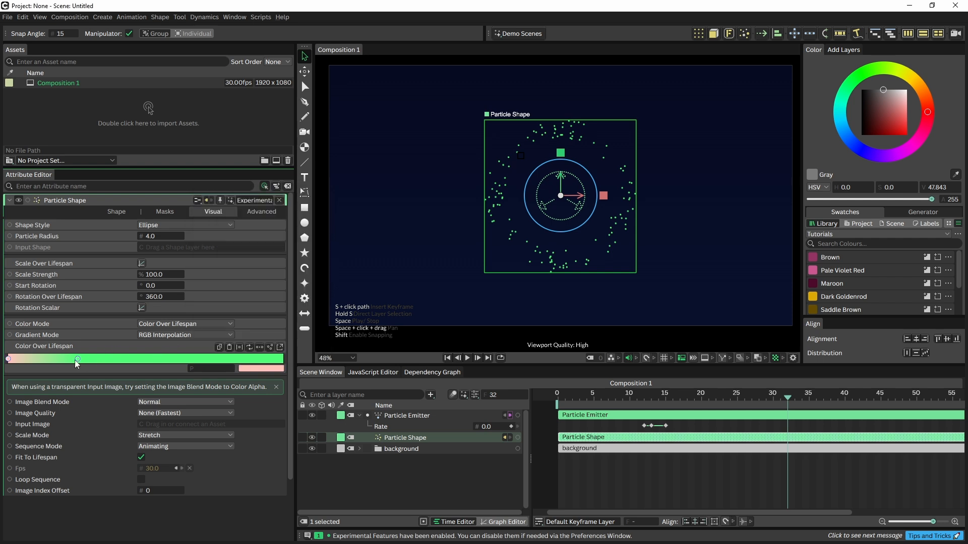
{"action": "left_click", "coordinate": [260, 372]}
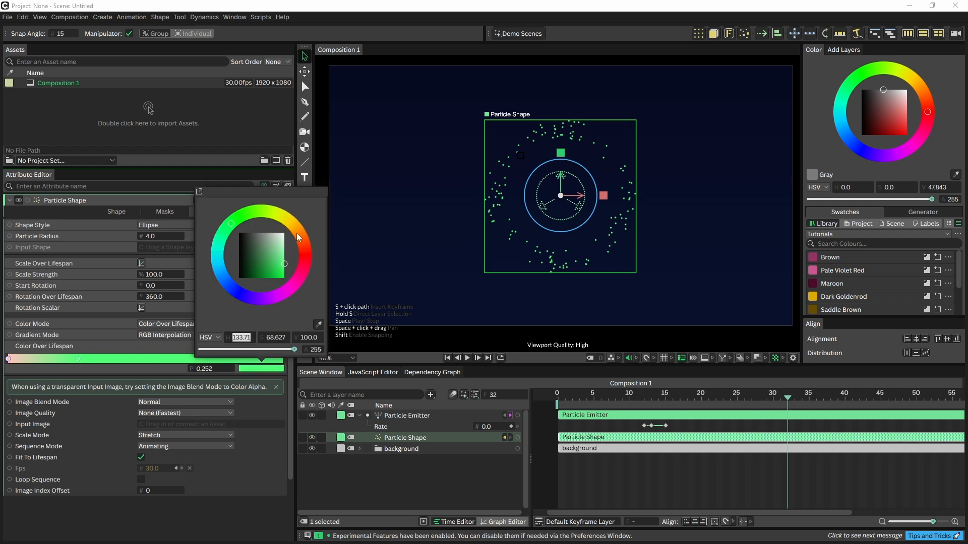
{"action": "left_click", "coordinate": [306, 249]}
{"action": "left_click_drag", "start_coordinate": [287, 262], "coordinate": [288, 272]}
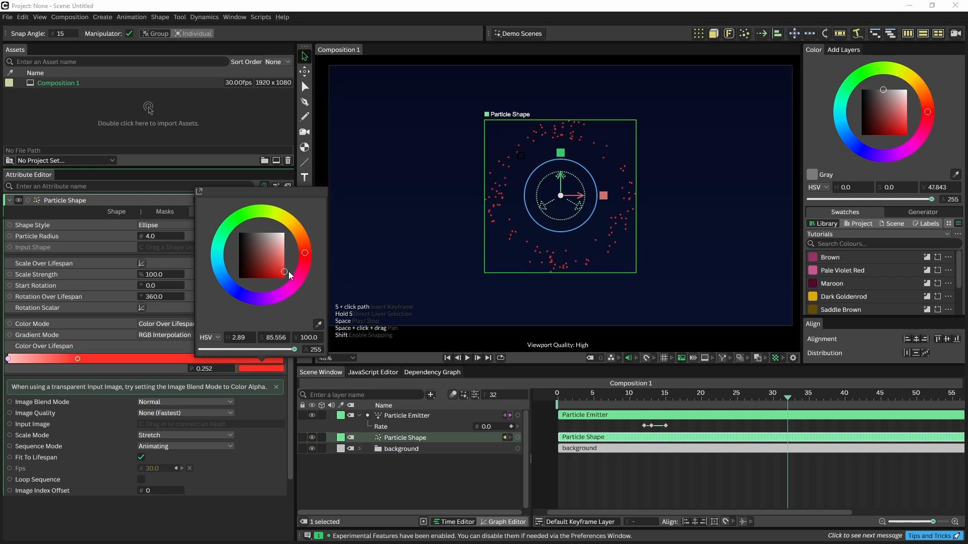
{"action": "left_click", "coordinate": [576, 403]}
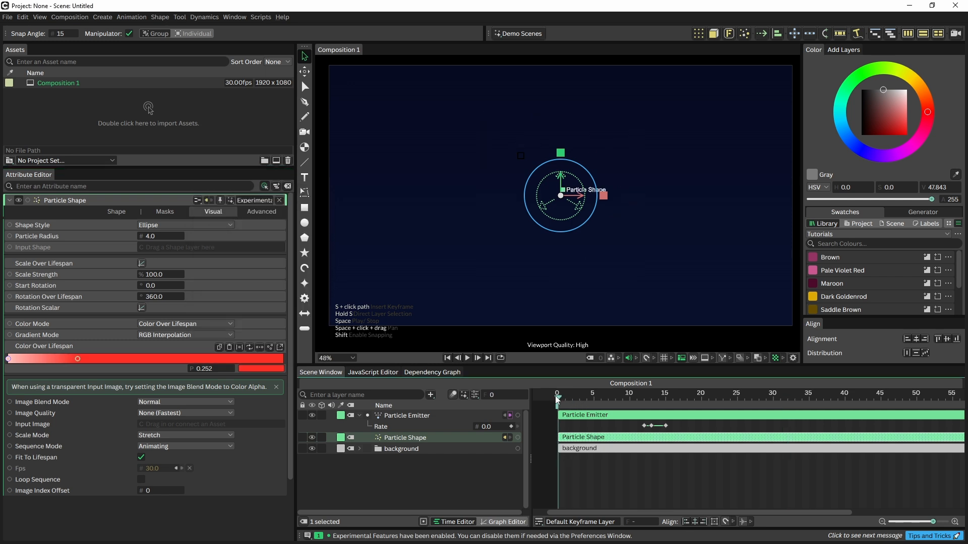
- Preview the firework animation from frame 0 twice to examine the red colour gradient
{"action": "key", "text": "space"}
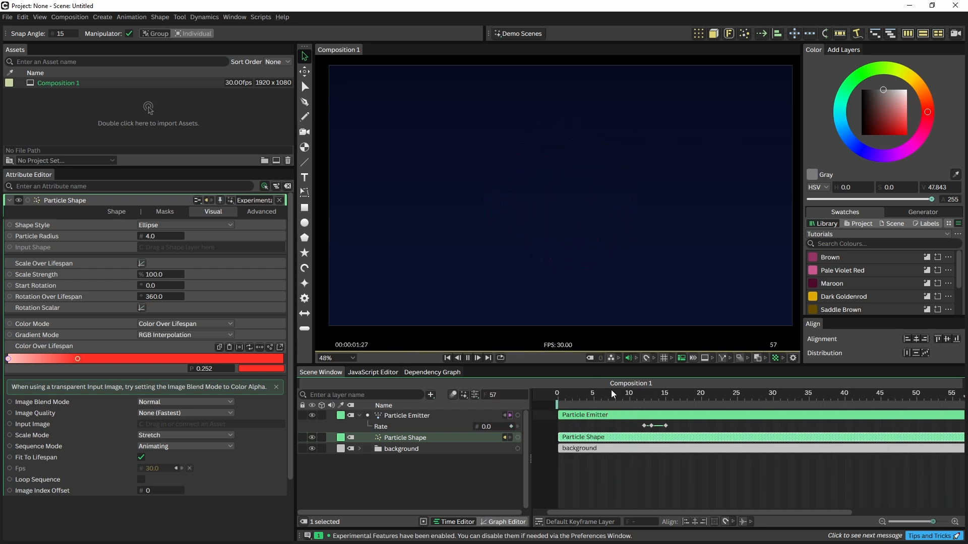
{"action": "key", "text": "space"}
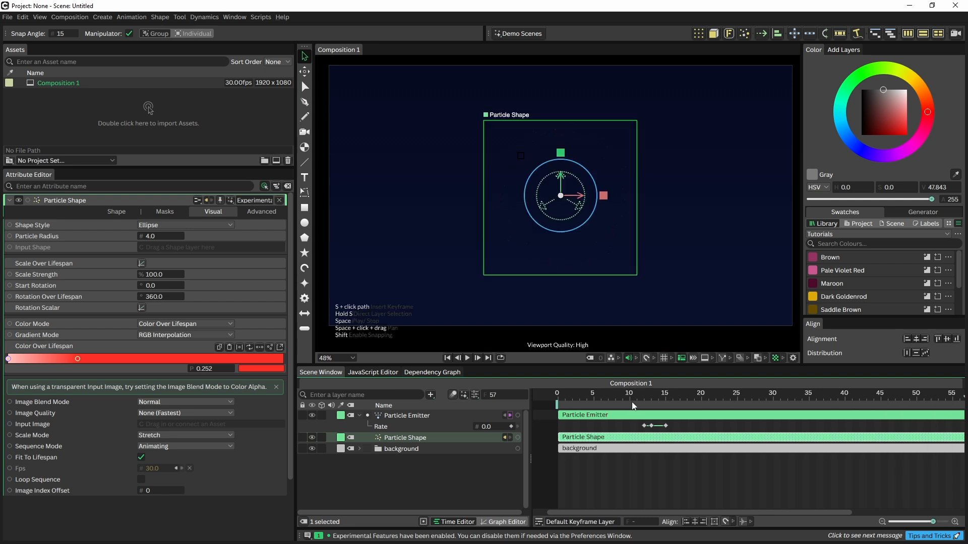
{"action": "left_click", "coordinate": [576, 403]}
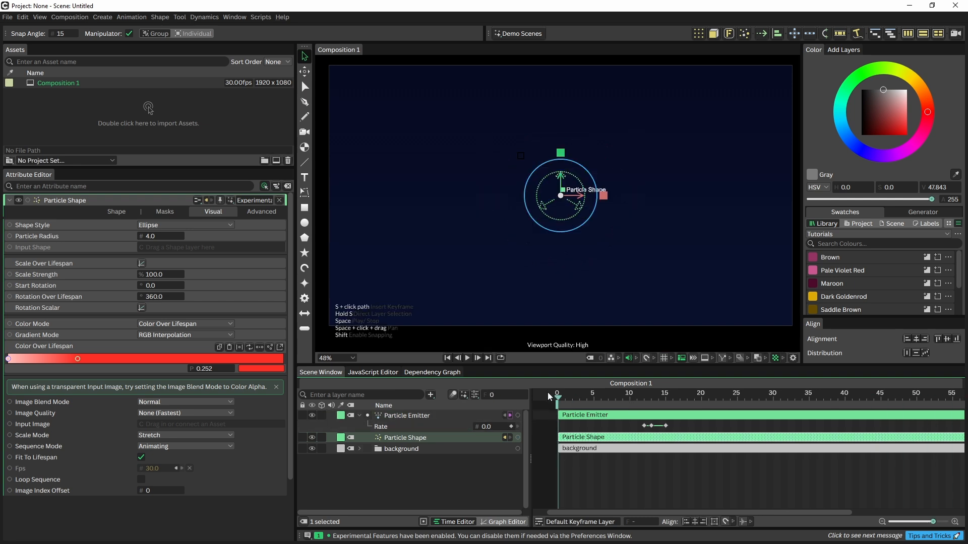
{"action": "key", "text": "space"}
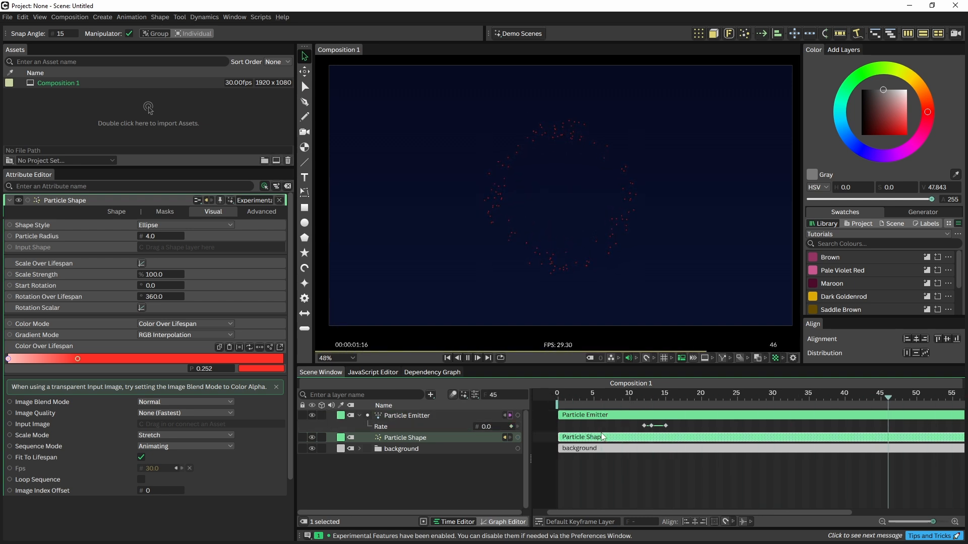
{"action": "key", "text": "space"}
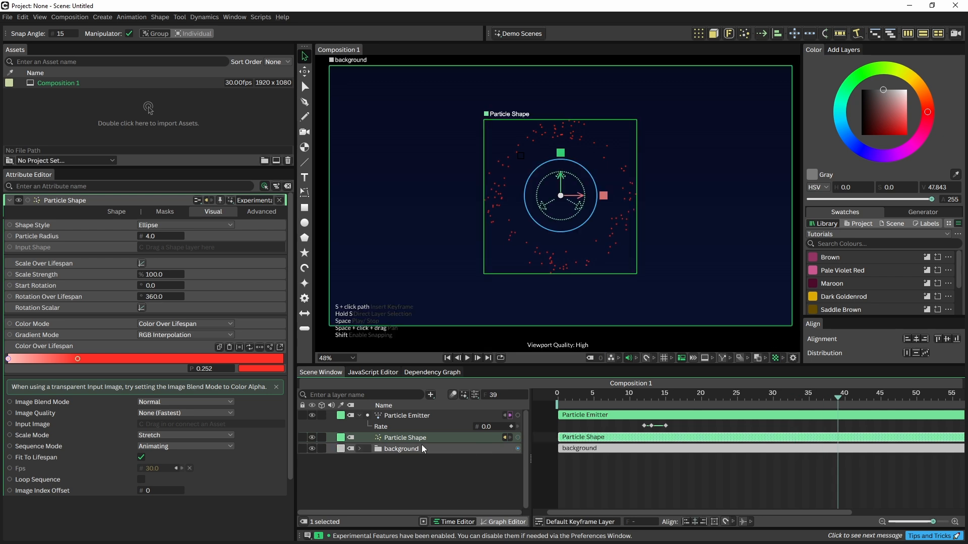
- Try a turbulence of 400% on the Particle Shape and preview the animation from near the start
{"action": "left_click", "coordinate": [116, 212]}
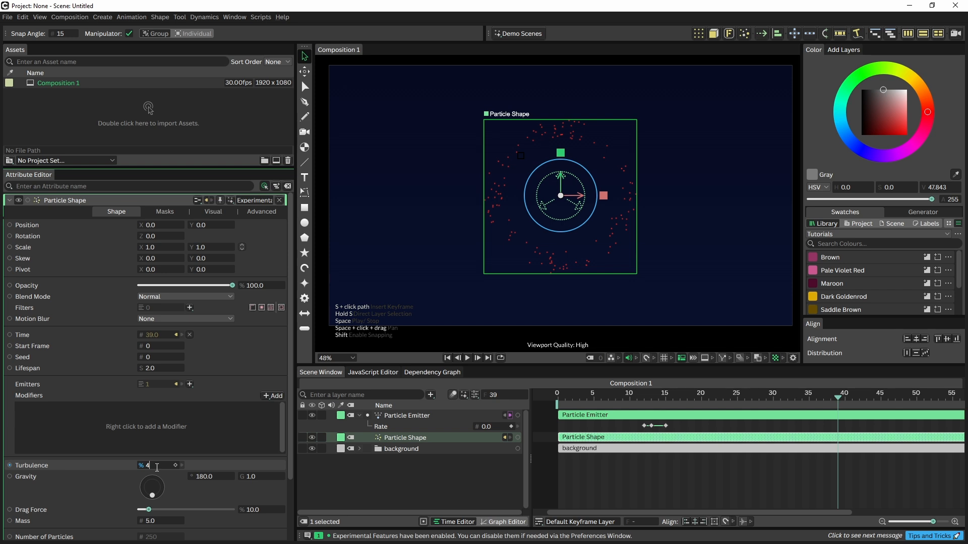
{"action": "left_click", "coordinate": [563, 398]}
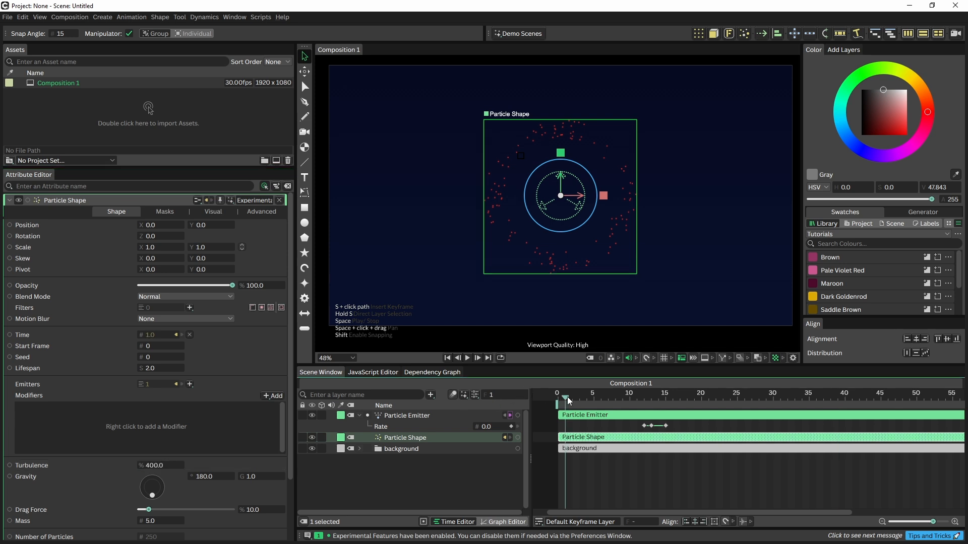
{"action": "key", "text": "space"}
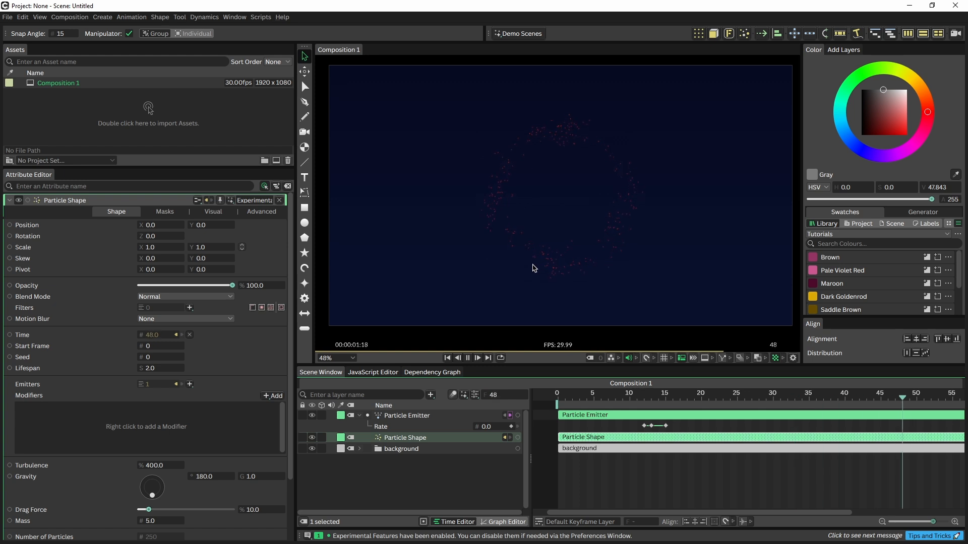
{"action": "key", "text": "space"}
- Set the Particle Shape's turbulence to 100% and preview the animation from frame 0
{"action": "left_click", "coordinate": [157, 465]}
{"action": "type", "text": "100"}
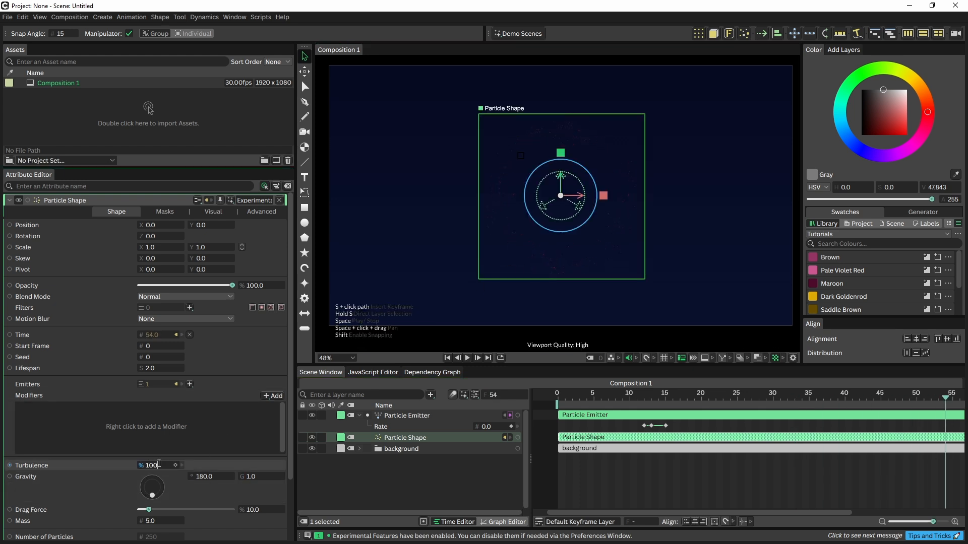
{"action": "key", "text": "Return"}
{"action": "left_click", "coordinate": [565, 398]}
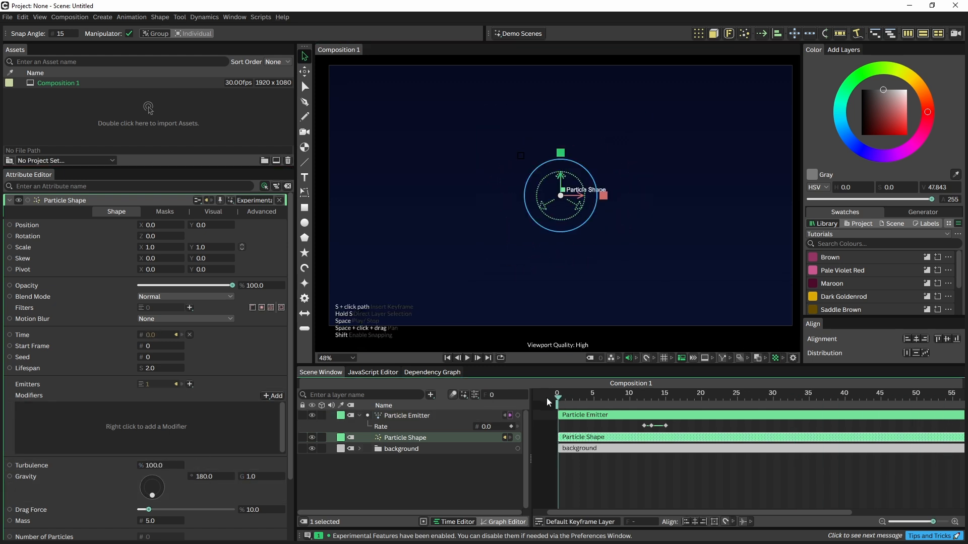
{"action": "key", "text": "space"}
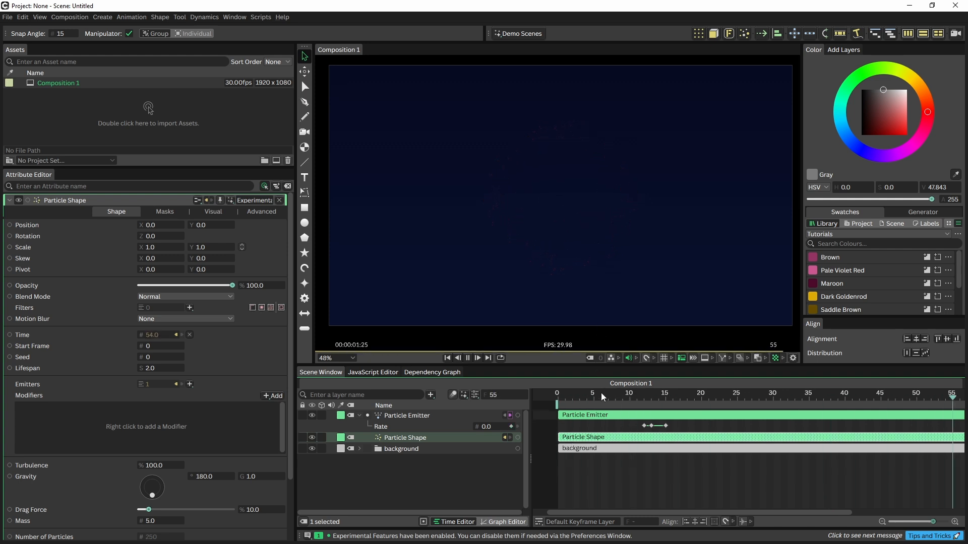
{"action": "key", "text": "space"}
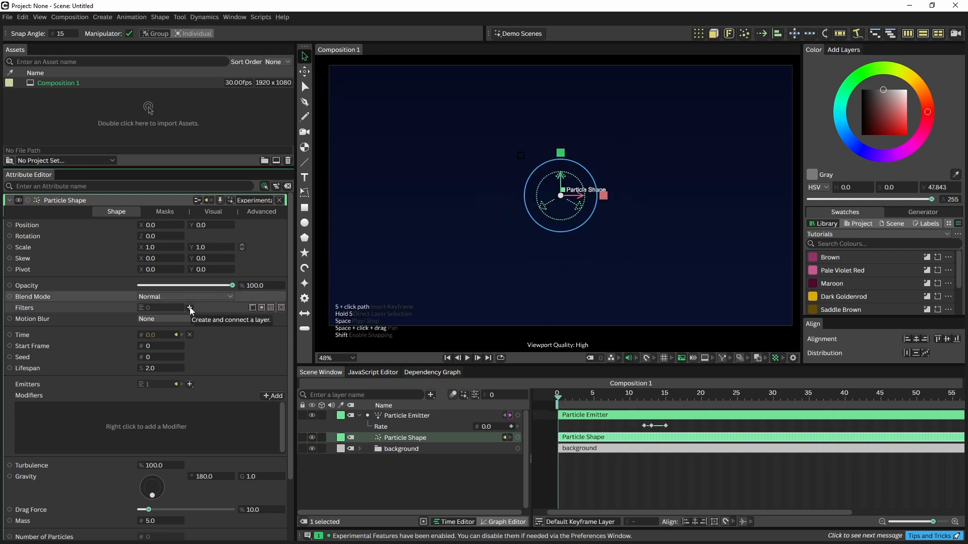
- Add a Glow filter to the Particle Shape and preview the burst up to frame 24
{"action": "left_click", "coordinate": [190, 308]}
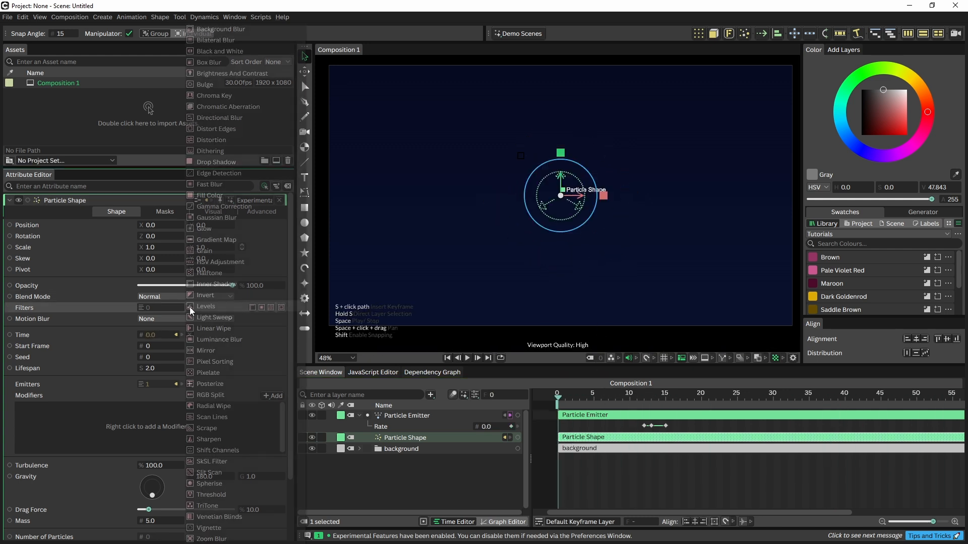
{"action": "left_click", "coordinate": [209, 230]}
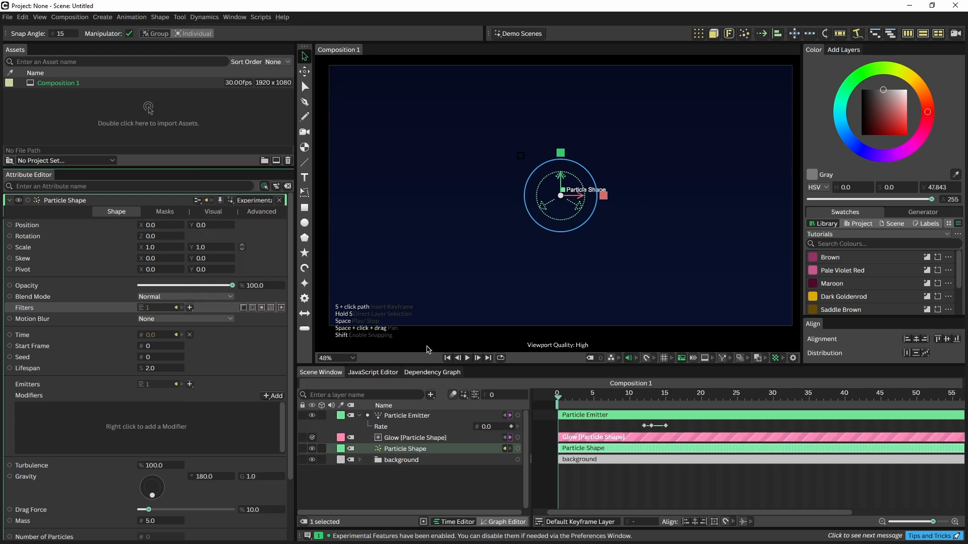
{"action": "key", "text": "space"}
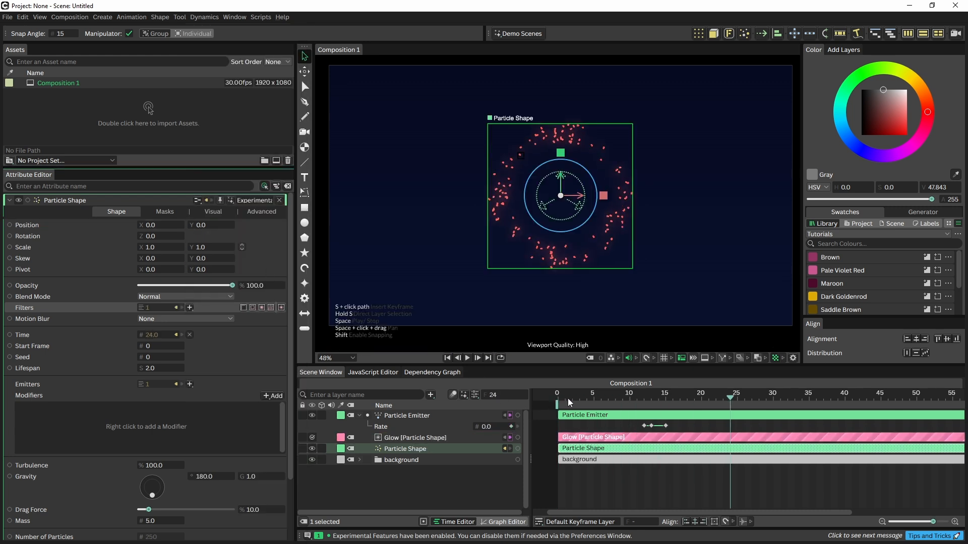
- Raise the Glow filter's intensity to 2.9 and preview the glowing burst
{"action": "left_click", "coordinate": [394, 438]}
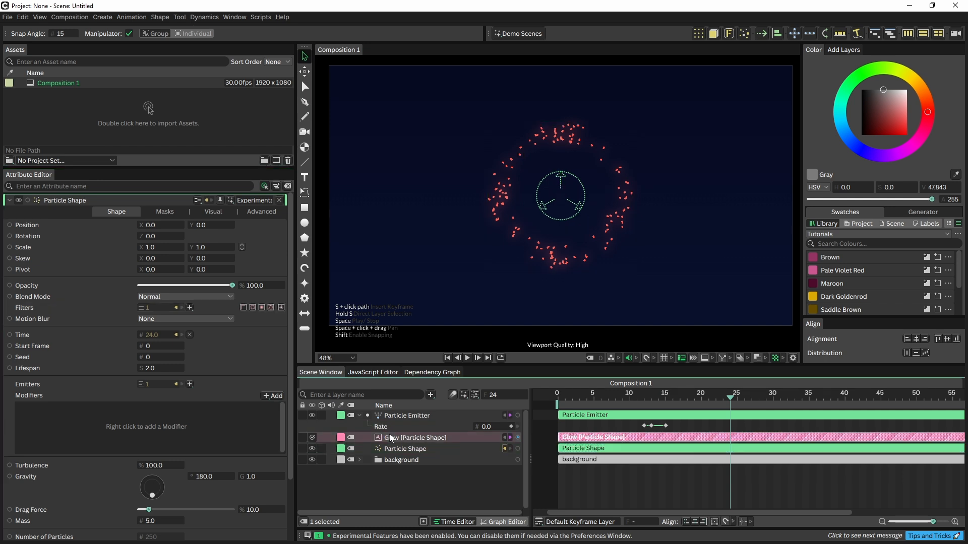
{"action": "left_click_drag", "start_coordinate": [157, 247], "coordinate": [137, 246]}
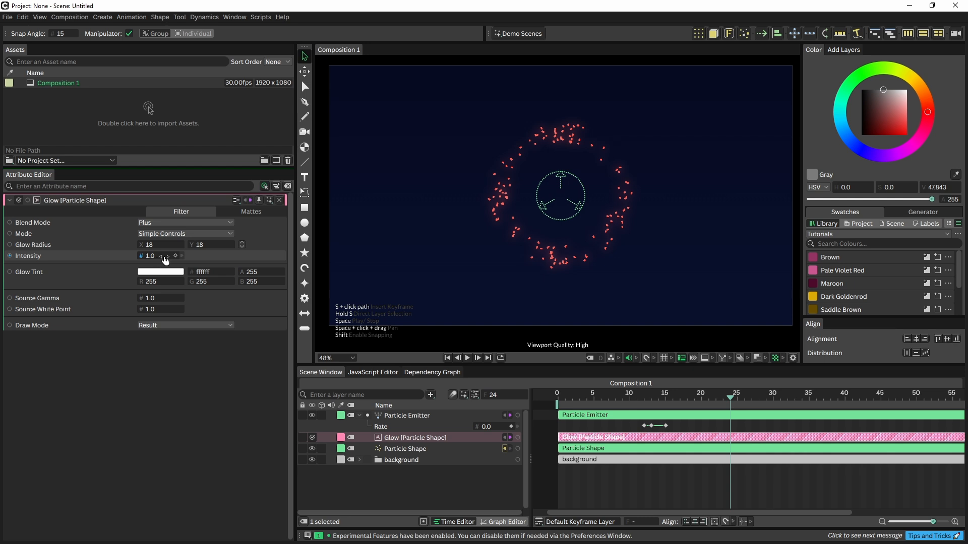
{"action": "left_click_drag", "start_coordinate": [182, 260], "coordinate": [231, 267]}
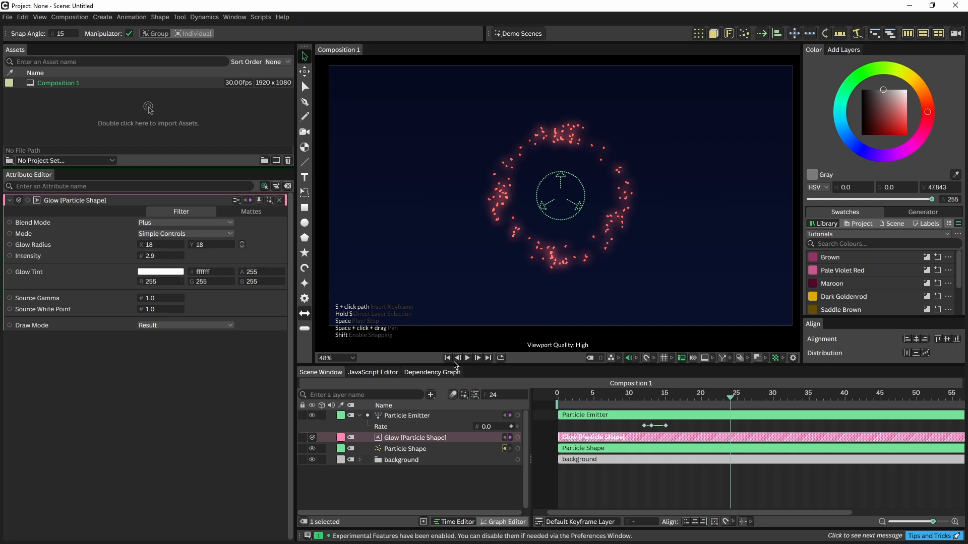
{"action": "left_click", "coordinate": [579, 403]}
{"action": "key", "text": "space"}
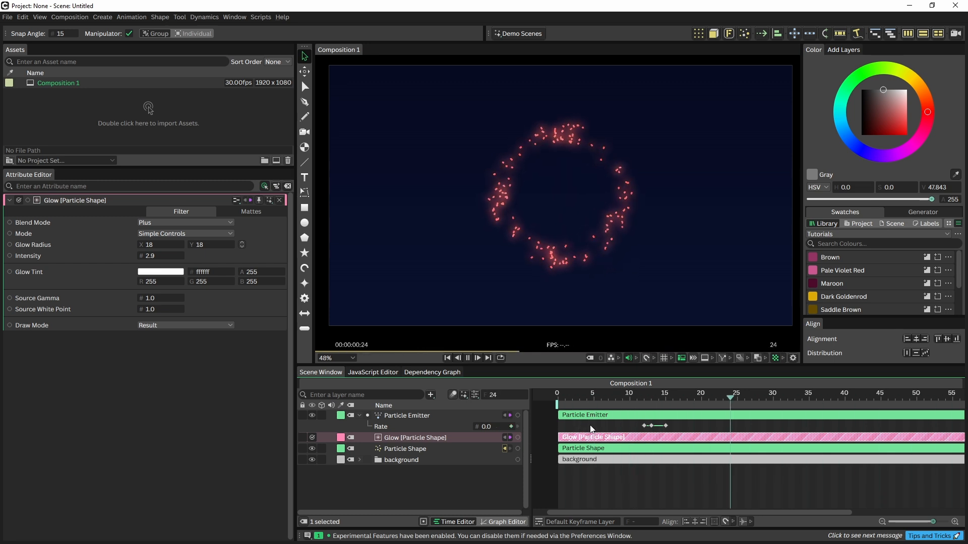
{"action": "key", "text": "space"}
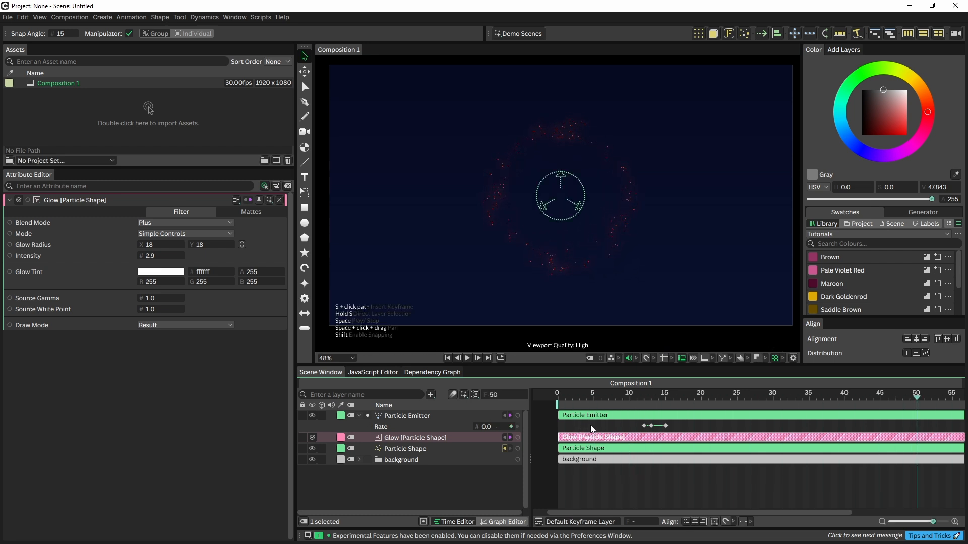
- Group the Particle Emitter, its Glow filter and the Particle Shape together
{"action": "left_click", "coordinate": [359, 415]}
{"action": "left_click_drag", "start_coordinate": [402, 437], "coordinate": [403, 413]}
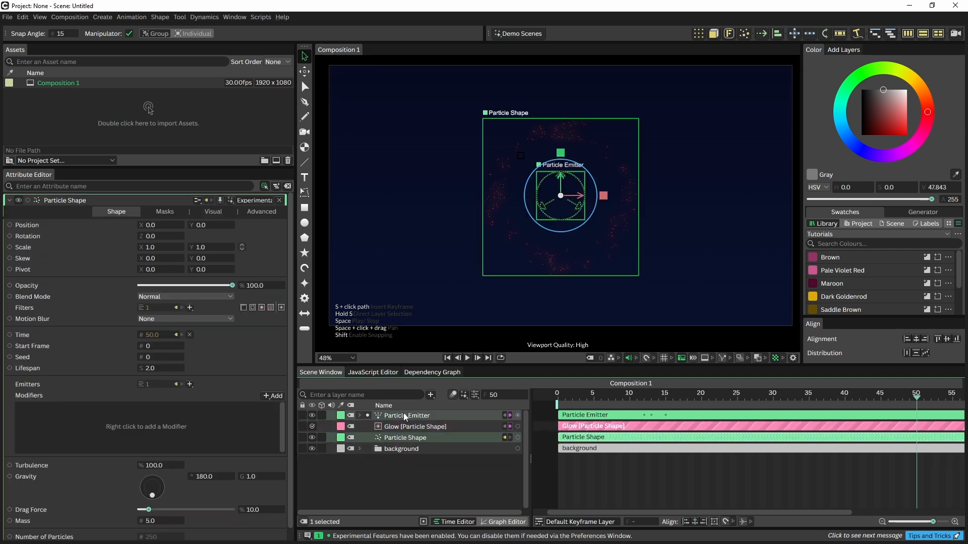
{"action": "key", "text": "ctrl+g"}
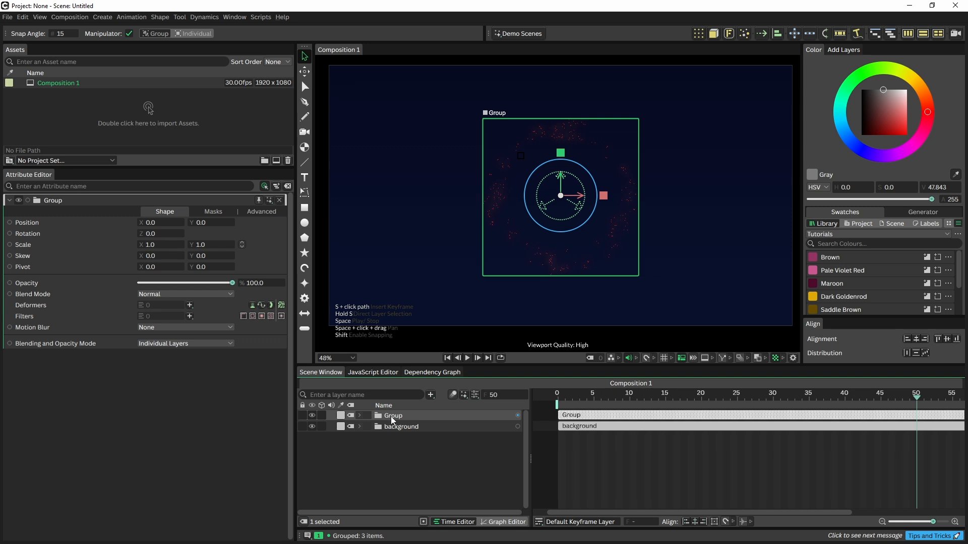
- Duplicate the firework group, move the copy's Particle Emitter to the right of the original burst, and select the copied Particle Shape
{"action": "key", "text": "ctrl+d"}
{"action": "left_click", "coordinate": [404, 423]}
{"action": "left_click_drag", "start_coordinate": [561, 198], "coordinate": [714, 179]}
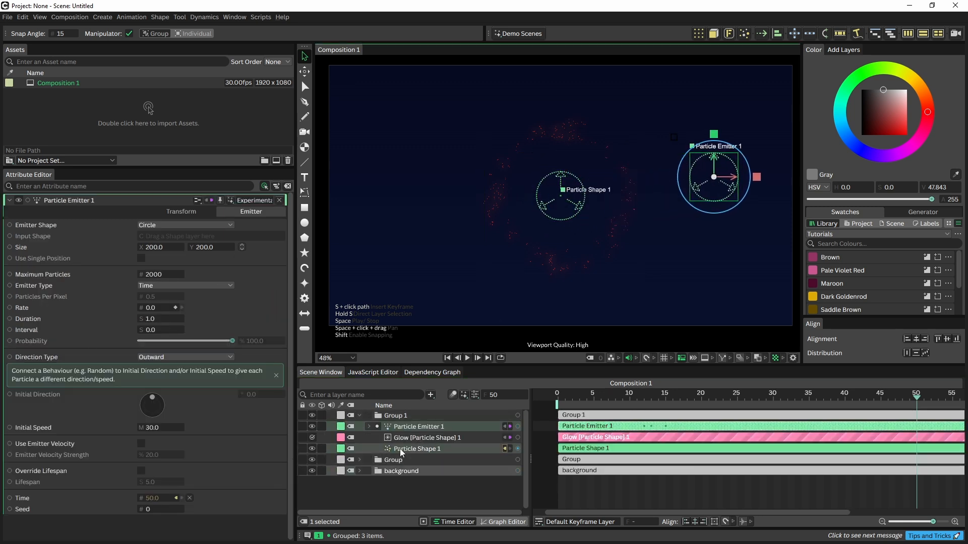
{"action": "left_click", "coordinate": [412, 449]}
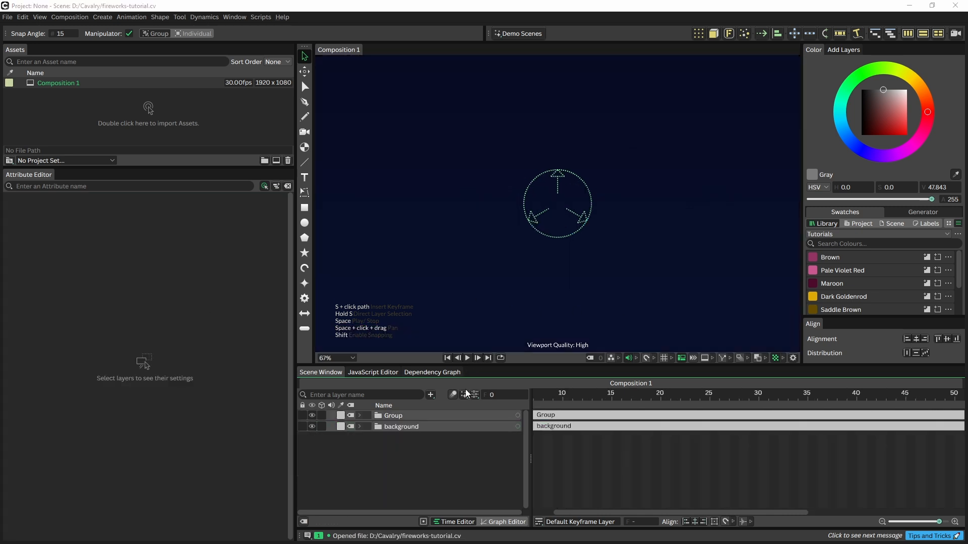
- Enable motion blur for the composition and set the grouped Particle Shape's Motion Blur to Full
{"action": "left_click", "coordinate": [377, 416]}
{"action": "left_click", "coordinate": [360, 416]}
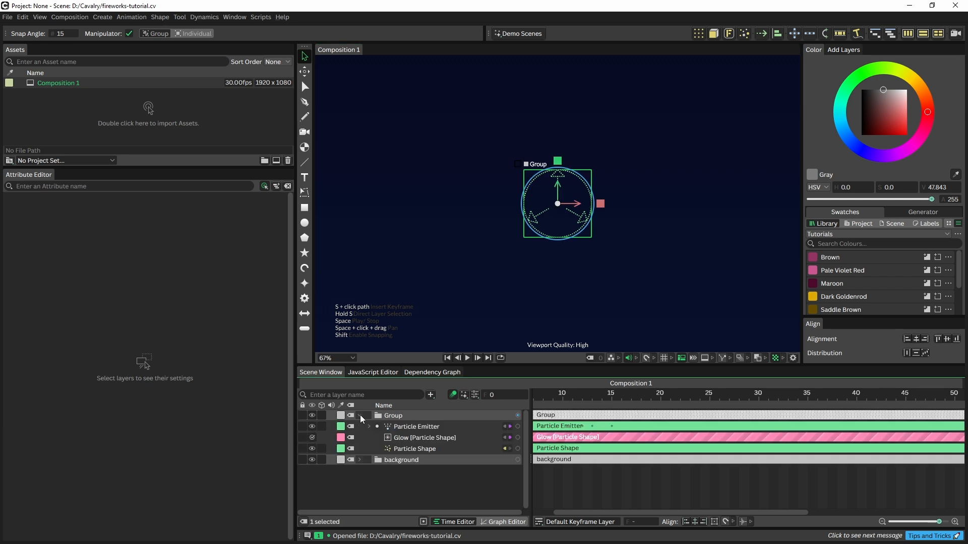
{"action": "left_click", "coordinate": [408, 448]}
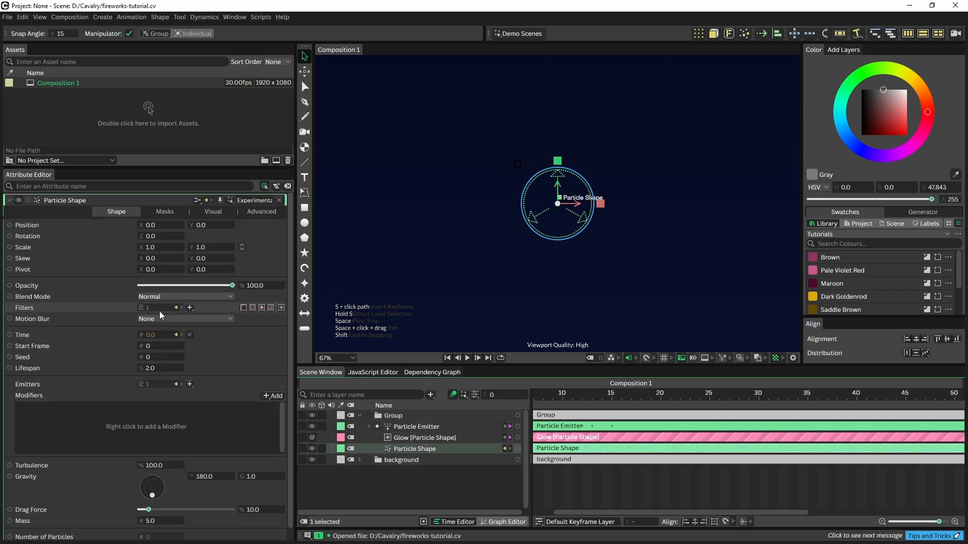
{"action": "left_click", "coordinate": [177, 319]}
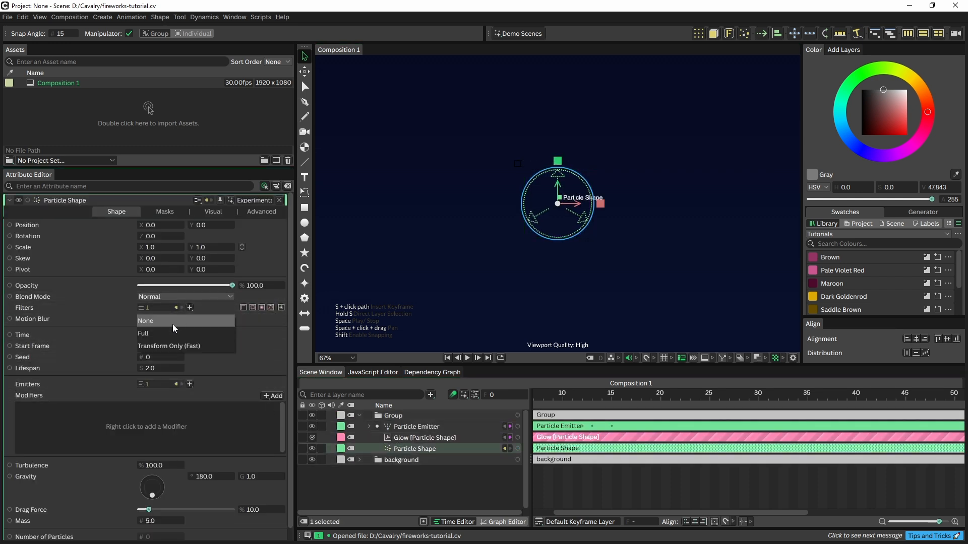
{"action": "left_click", "coordinate": [155, 334]}
- Preview the motion-blurred firework burst from the beginning of the timeline, replaying it from frame 0
{"action": "left_click", "coordinate": [532, 398]}
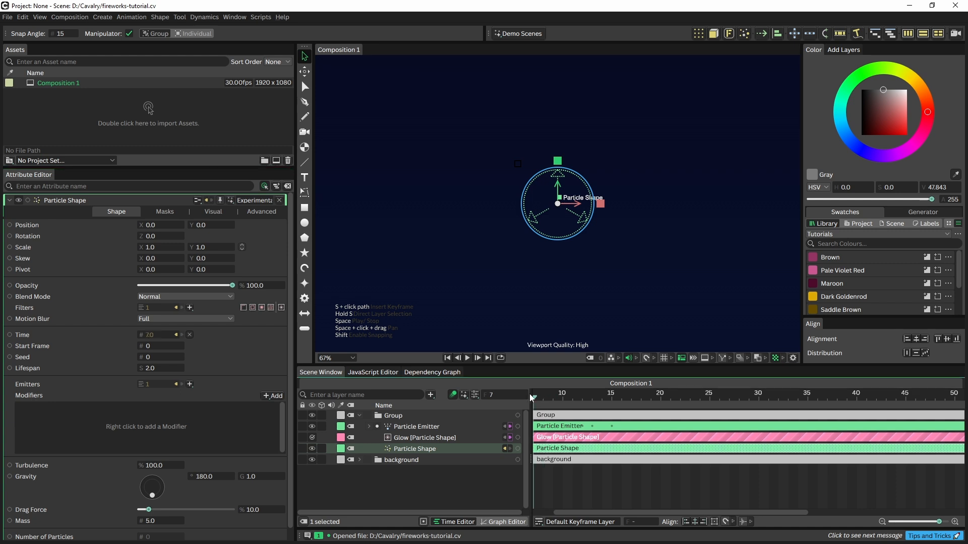
{"action": "left_click_drag", "start_coordinate": [579, 513], "coordinate": [557, 513]}
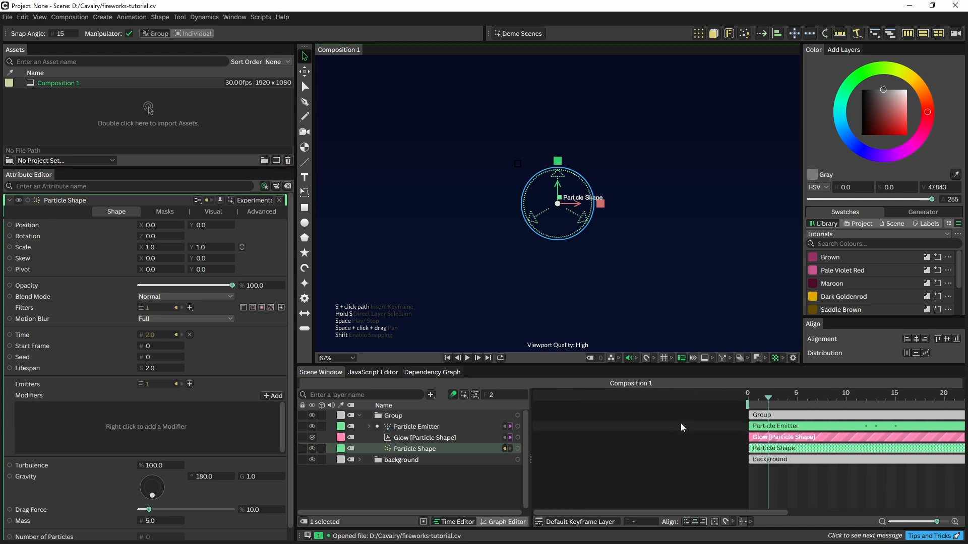
{"action": "left_click_drag", "start_coordinate": [639, 512], "coordinate": [651, 514]}
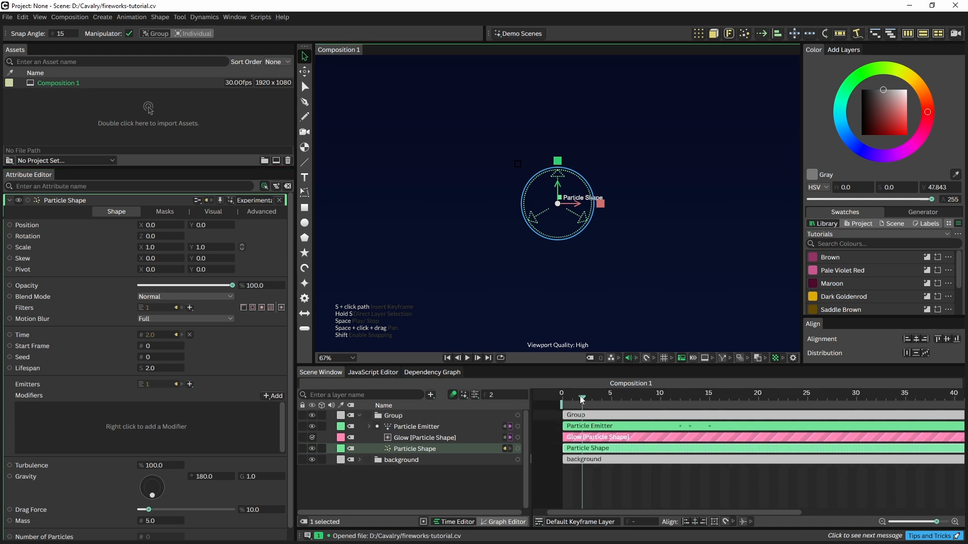
{"action": "key", "text": "space"}
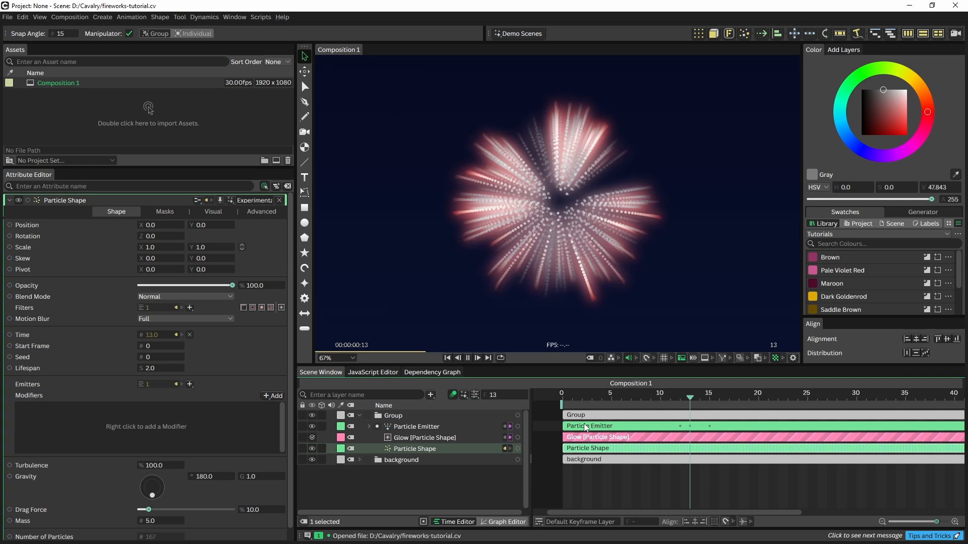
{"action": "key", "text": "space"}
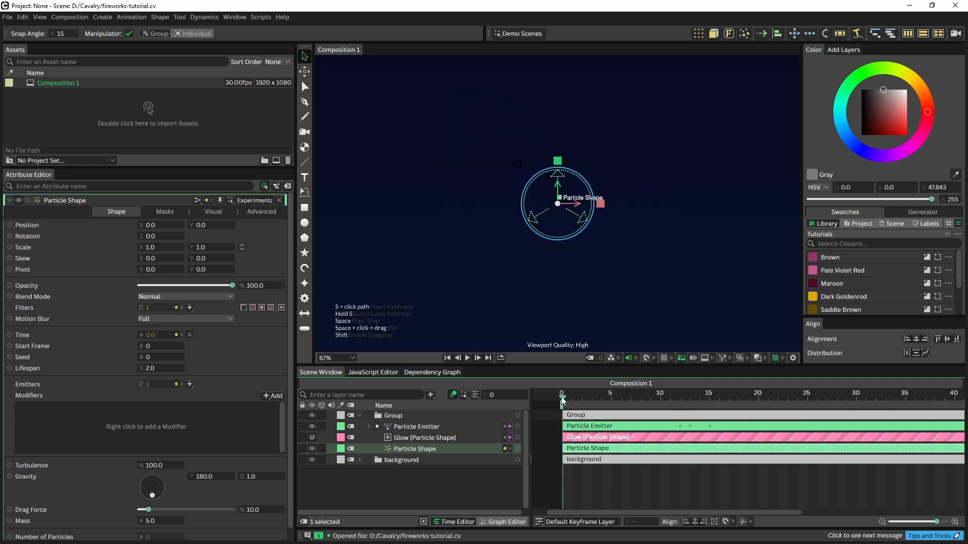
{"action": "key", "text": "space"}
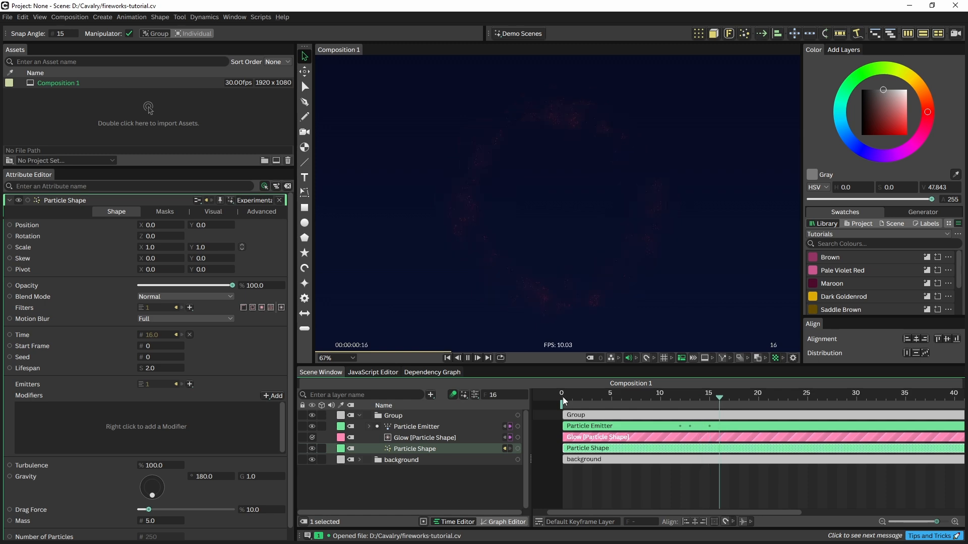